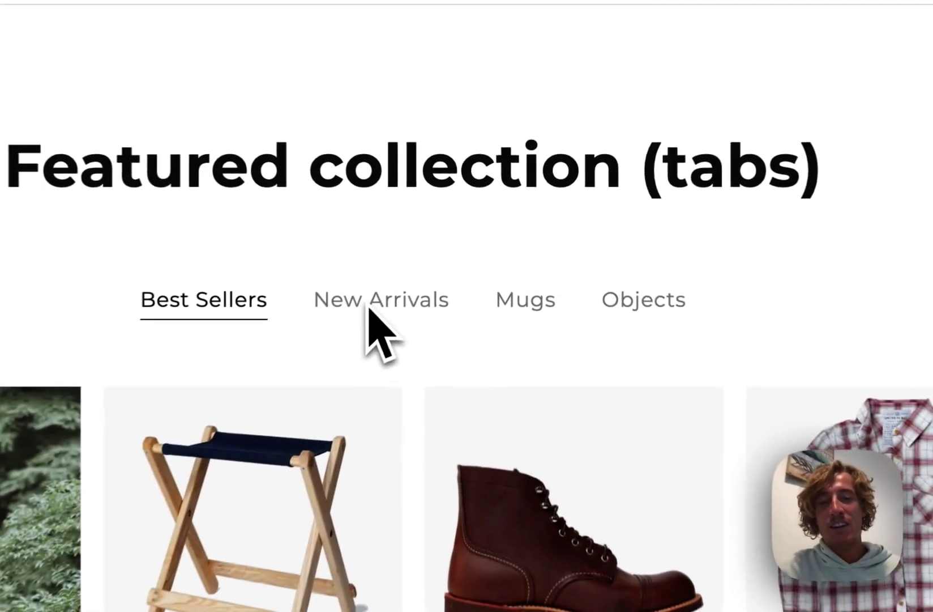
# Step: Click through the demo's New Arrivals, Mugs, Objects and Best Sellers tabs
pyautogui.click(438, 260)
pyautogui.click(528, 309)
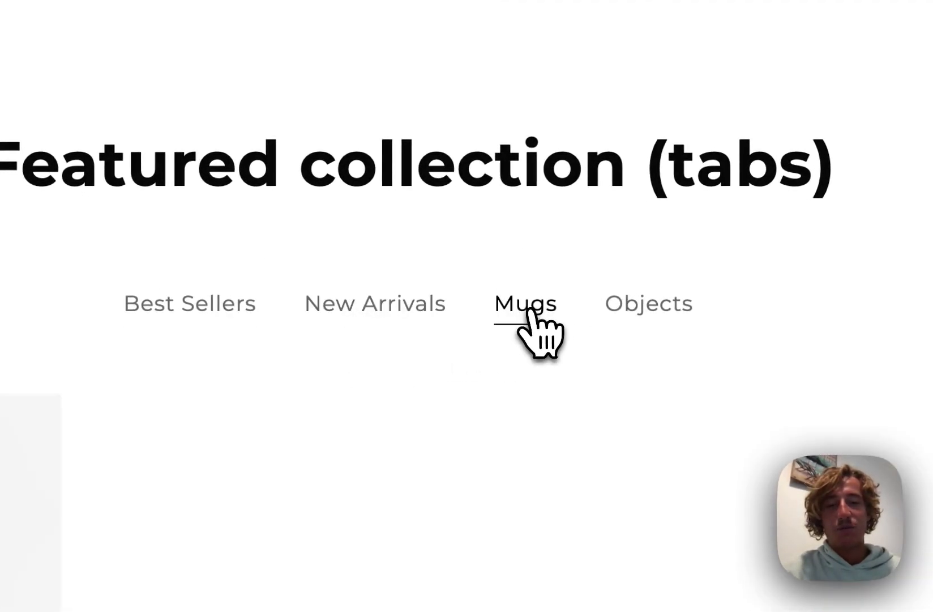
pyautogui.click(668, 301)
pyautogui.click(338, 311)
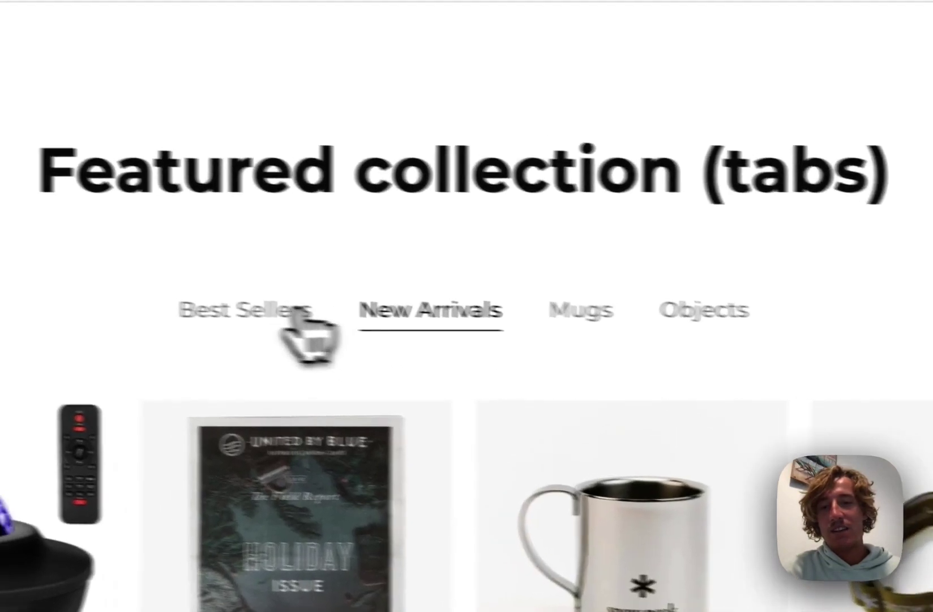
pyautogui.click(195, 308)
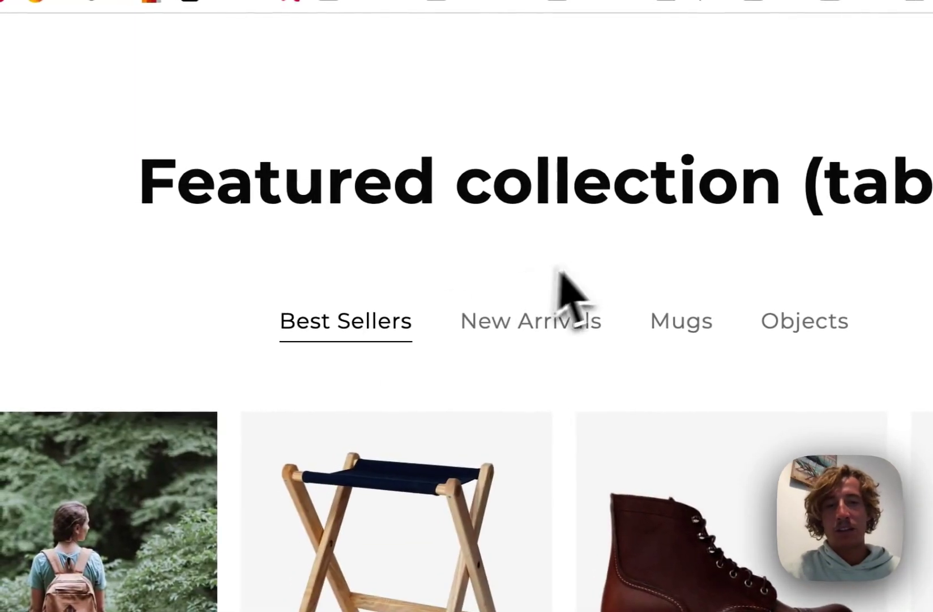
pyautogui.scroll(-1, 608, 289)
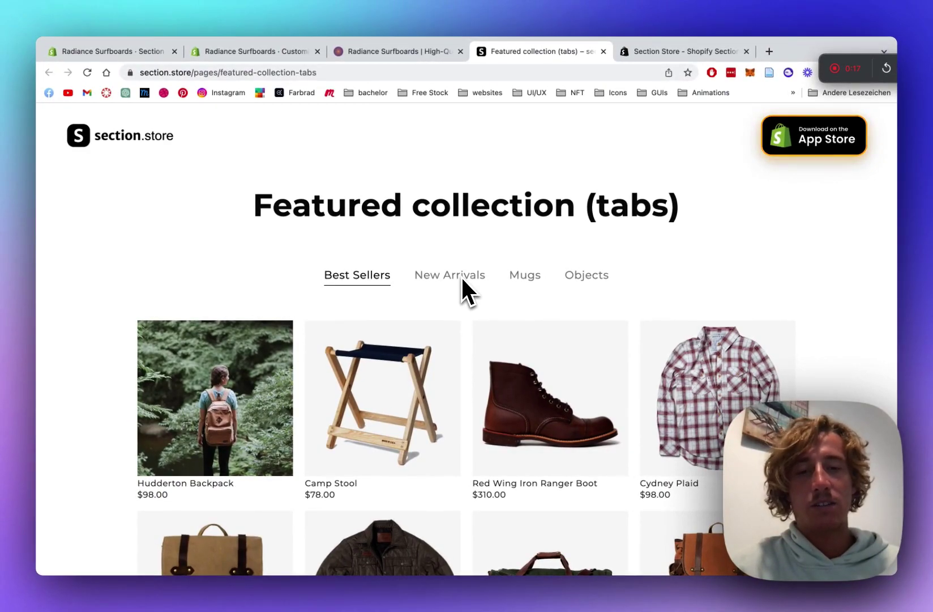
# Step: On the Radiance Surfboards storefront, show the Fins, Leashes, Merchandise and Radiance Boards tabs
pyautogui.click(408, 54)
pyautogui.scroll(-1, 477, 292)
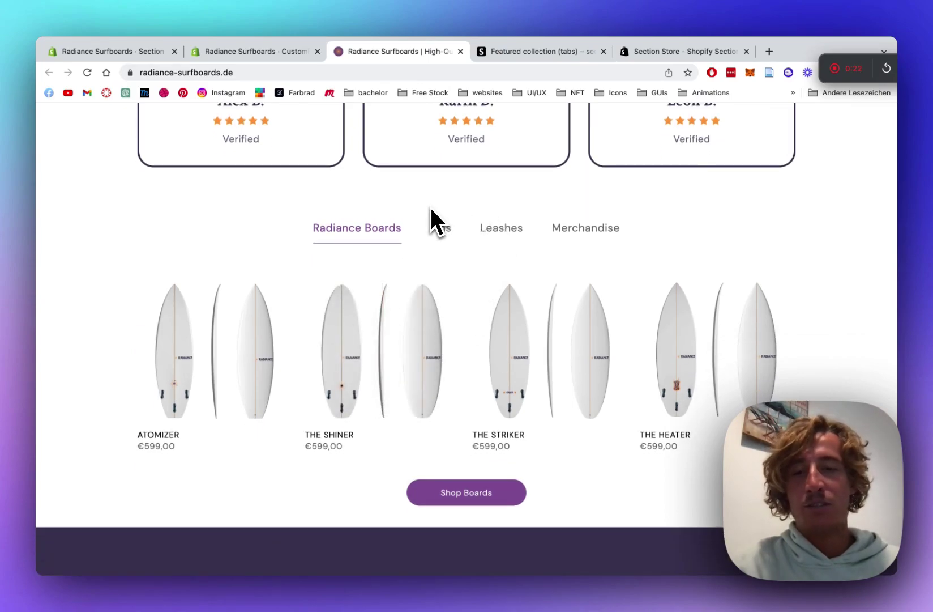
pyautogui.click(439, 226)
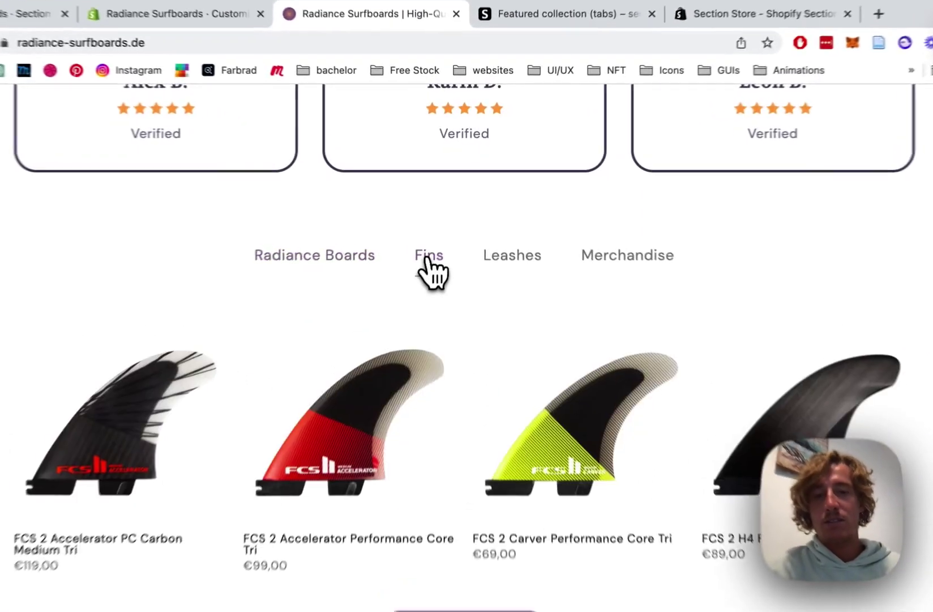
pyautogui.click(501, 230)
pyautogui.click(614, 249)
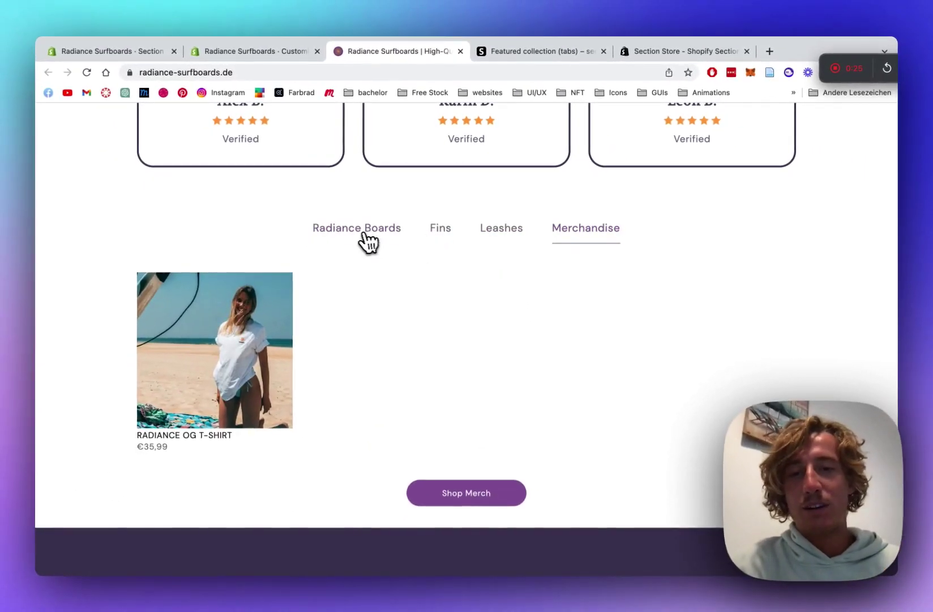
pyautogui.click(352, 250)
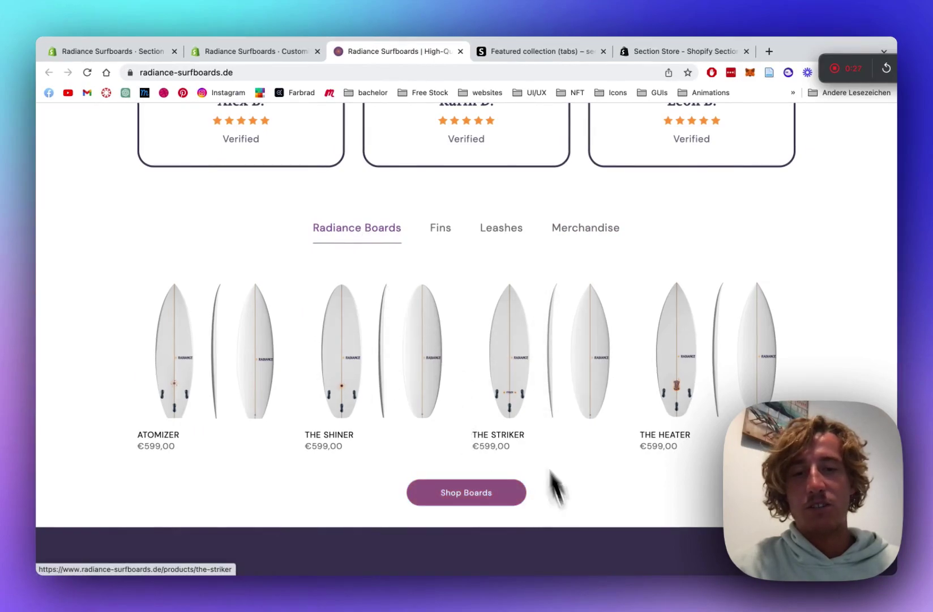
# Step: Cycle through Fins, Leashes and Radiance Boards again, then bring up the Section Store listing
pyautogui.click(441, 232)
pyautogui.click(510, 228)
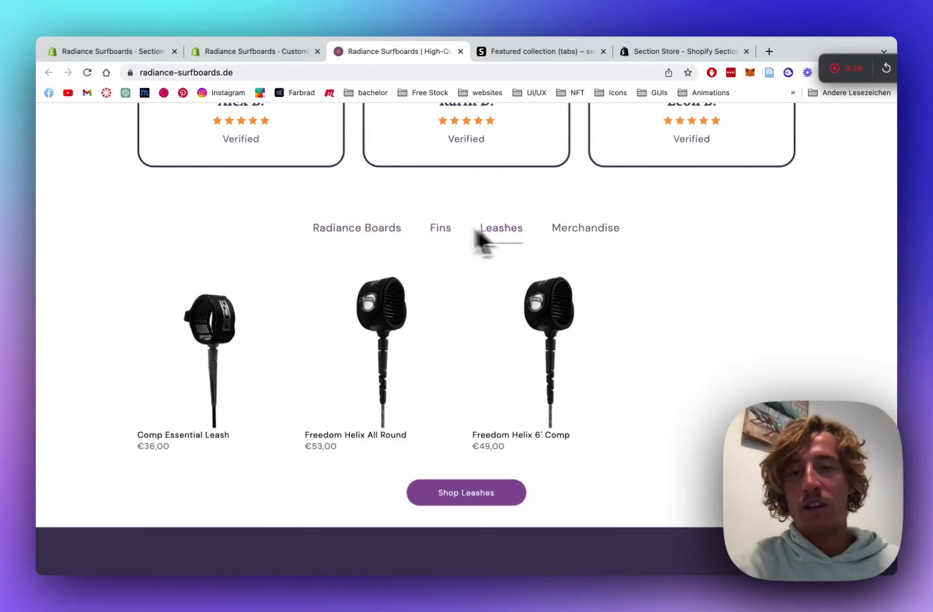
pyautogui.click(377, 229)
pyautogui.click(442, 233)
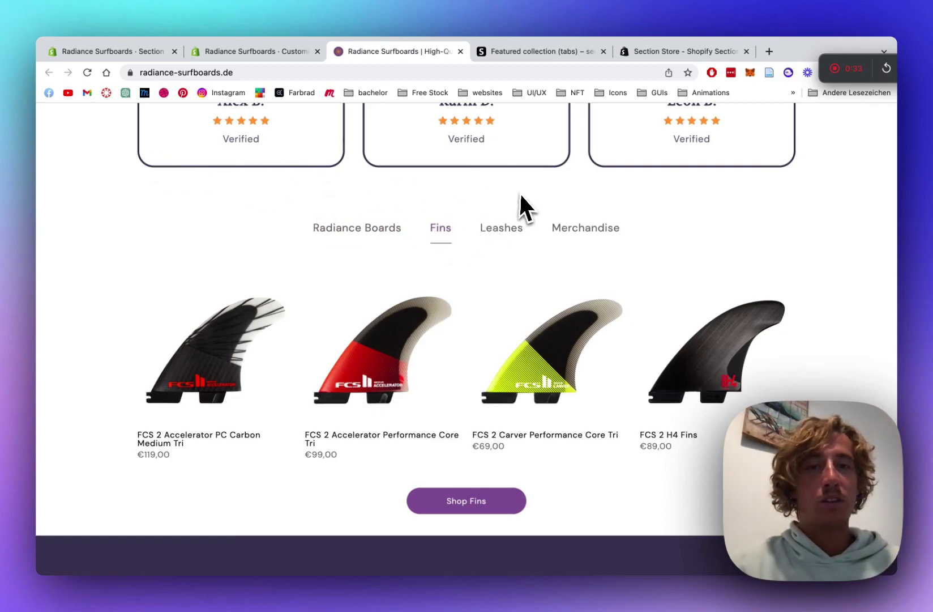
pyautogui.click(646, 57)
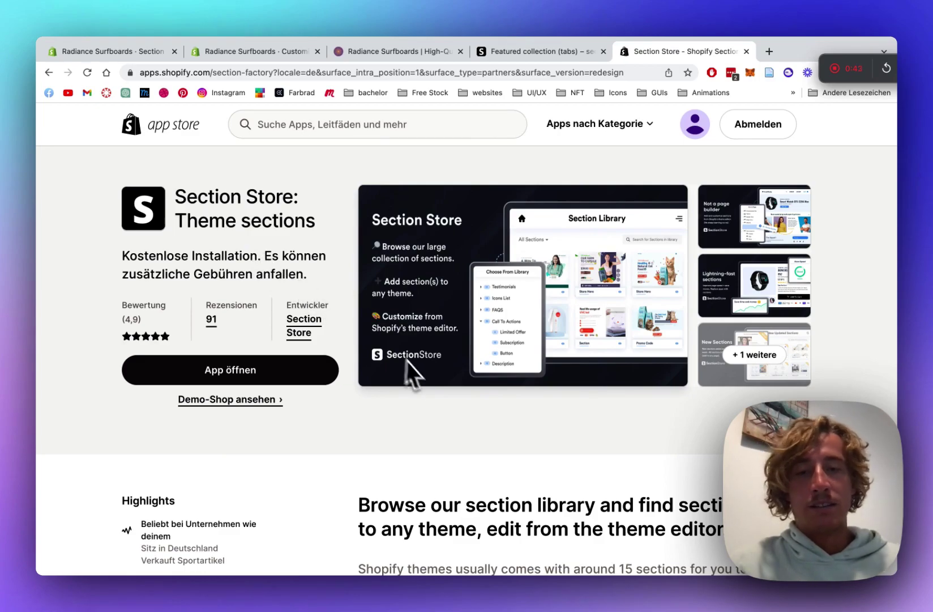
# Step: Scroll the app listing, then switch to the admin's Section Store Home with Featured Collection (tabs)
pyautogui.scroll(-1, 423, 372)
pyautogui.scroll(-1, 423, 379)
pyautogui.scroll(2, 427, 381)
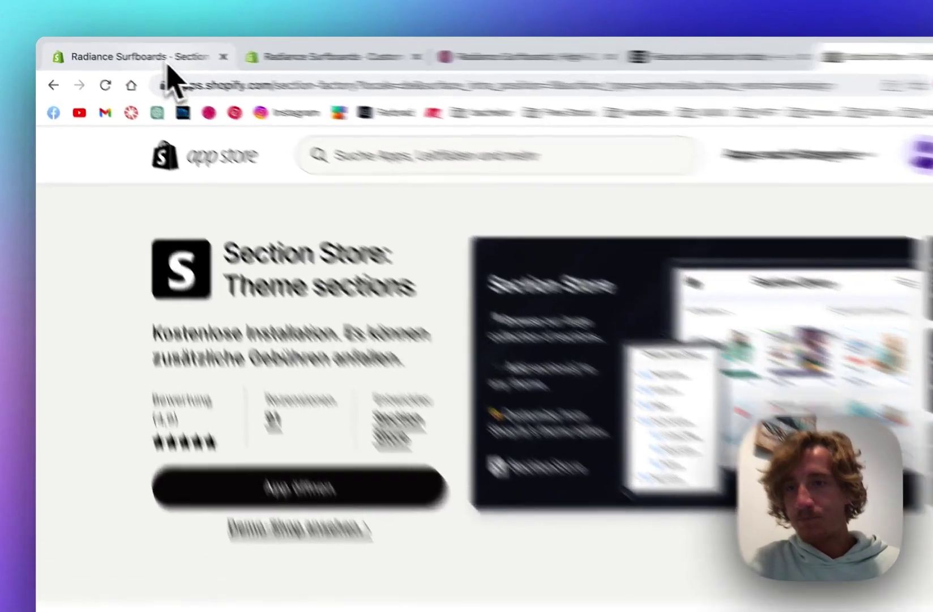
pyautogui.click(132, 53)
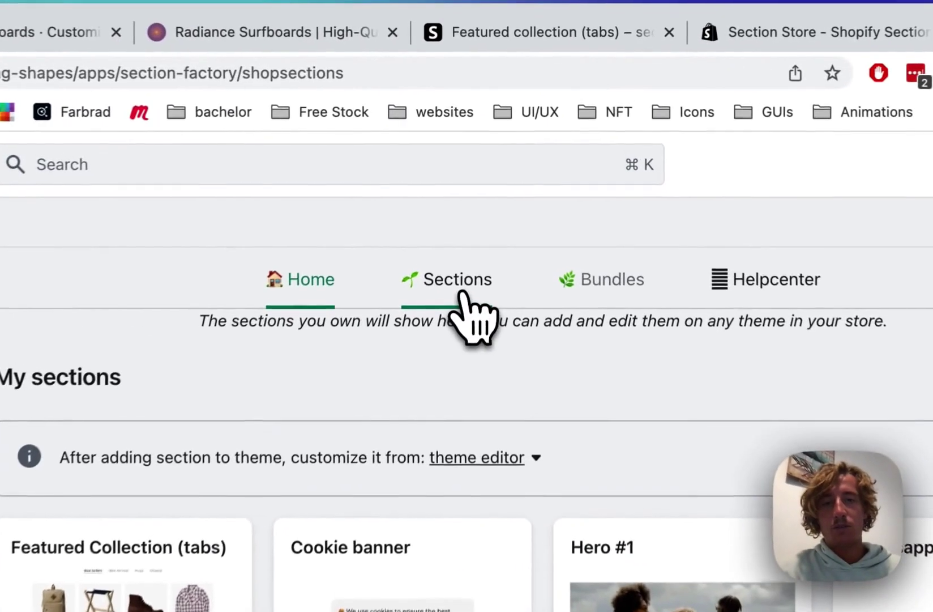
# Step: Browse the Sections catalogue down to Featured Collection (tabs) at $9
pyautogui.click(460, 293)
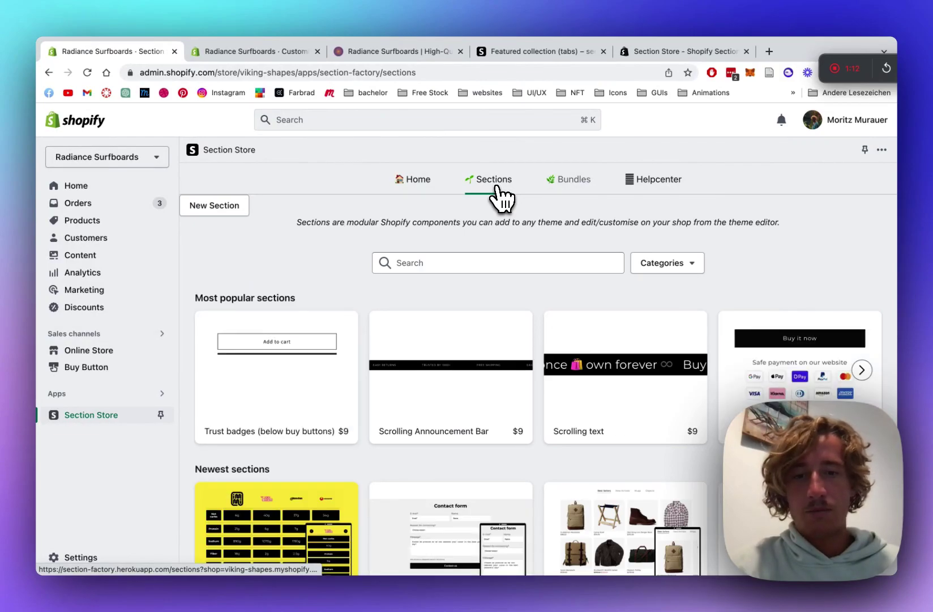
pyautogui.scroll(-2, 527, 294)
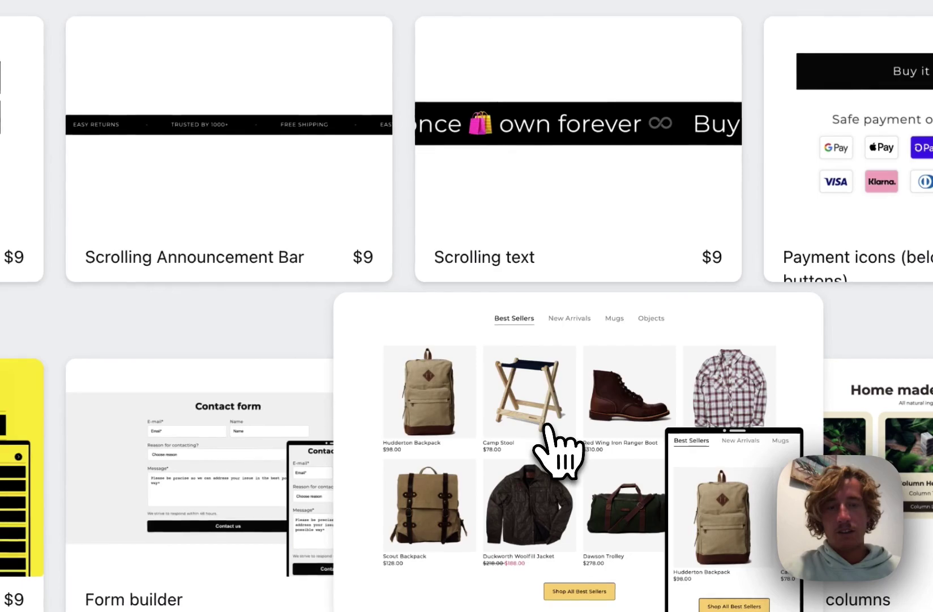
# Step: Review the Featured Collection (tabs) details page, then return to the My sections list
pyautogui.click(573, 418)
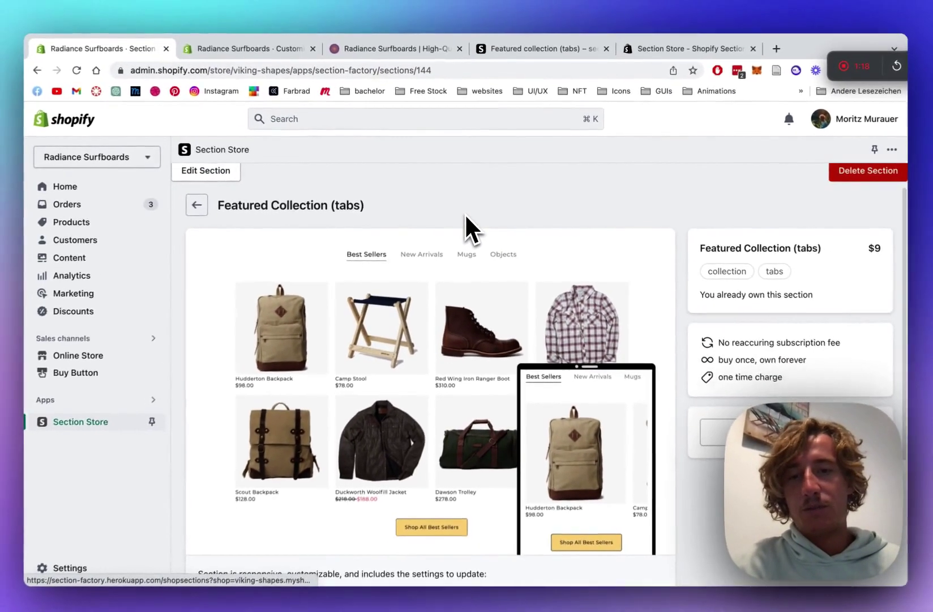
pyautogui.scroll(-2, 465, 212)
pyautogui.scroll(1, 496, 272)
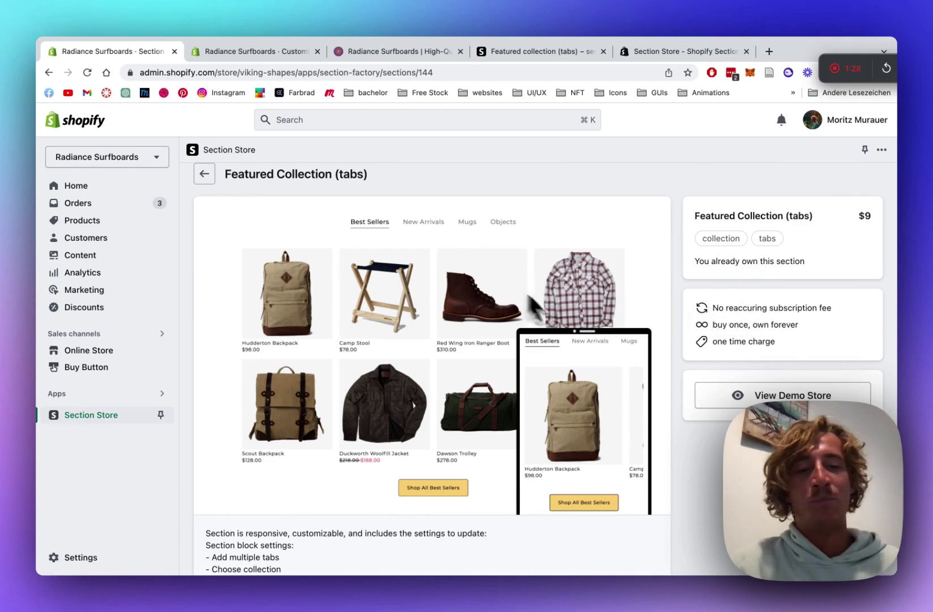
pyautogui.scroll(2, 512, 357)
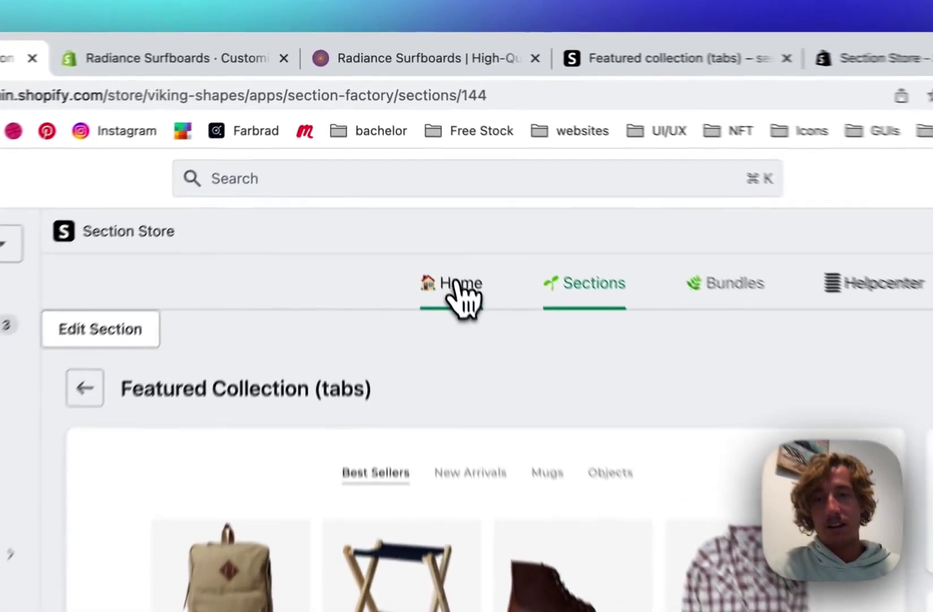
pyautogui.click(419, 182)
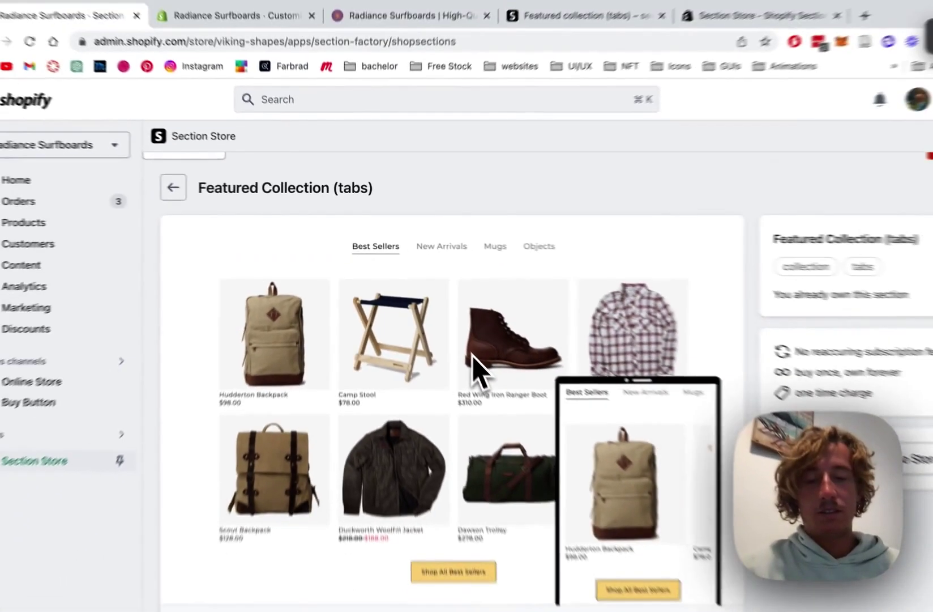
pyautogui.scroll(-5, 555, 448)
pyautogui.scroll(4, 555, 449)
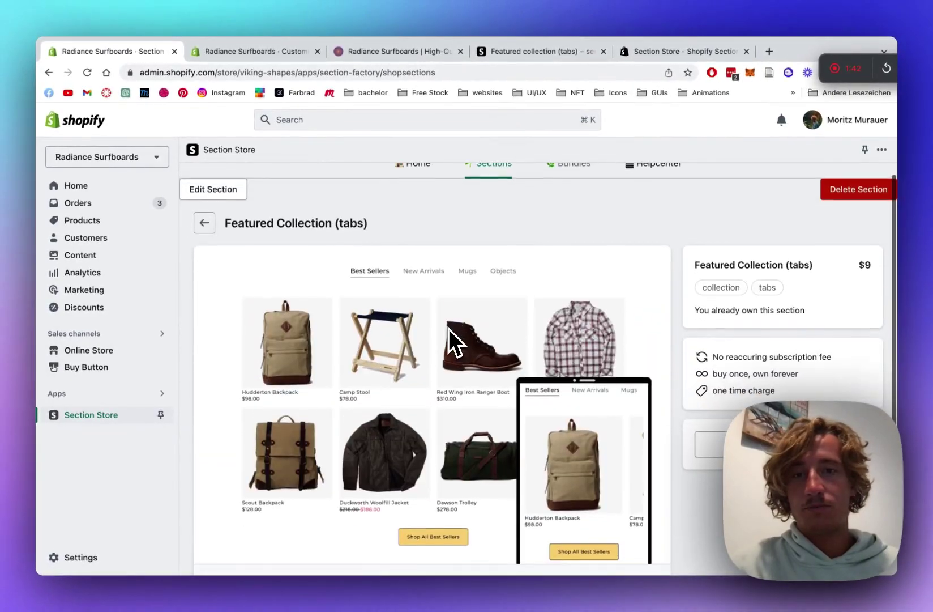
pyautogui.click(416, 166)
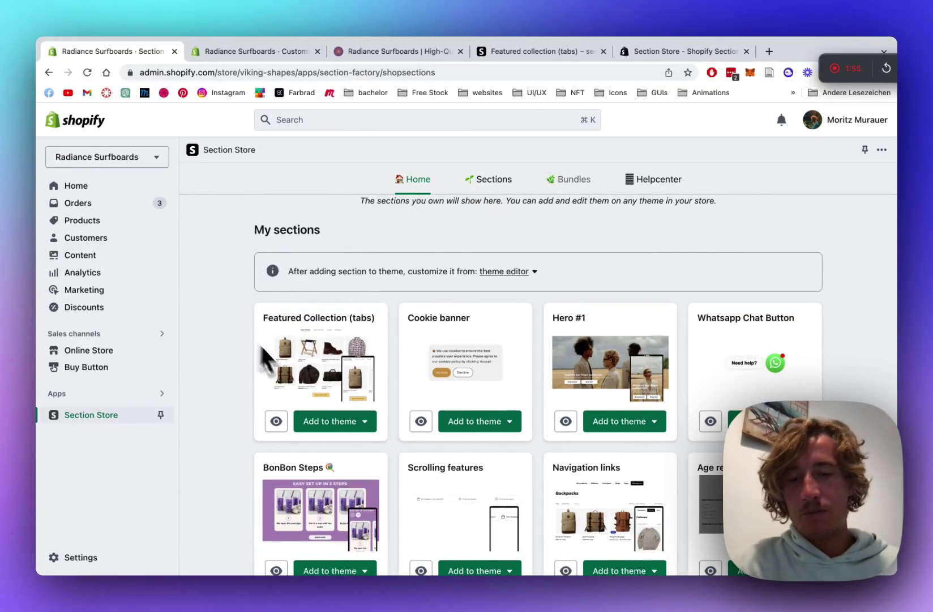
# Step: Add Featured Collection (tabs) to the Dawn (Live) theme and open Dawn's theme editor
pyautogui.click(344, 426)
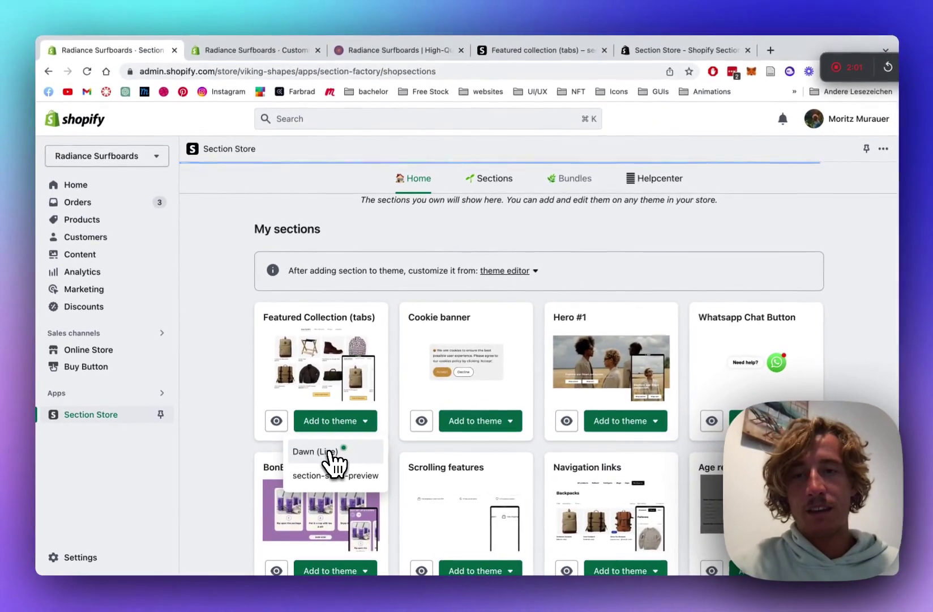
pyautogui.click(334, 449)
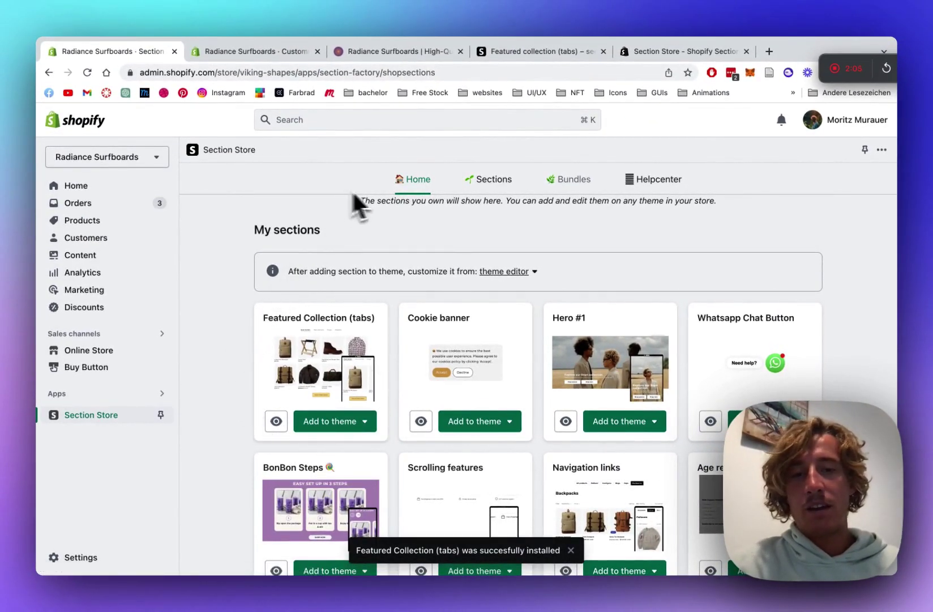
pyautogui.click(518, 272)
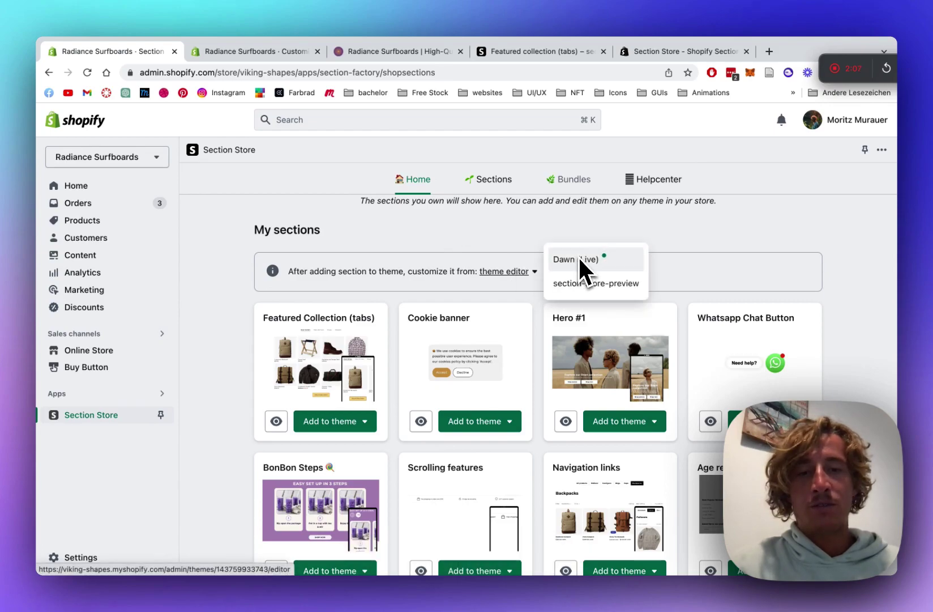
pyautogui.click(377, 233)
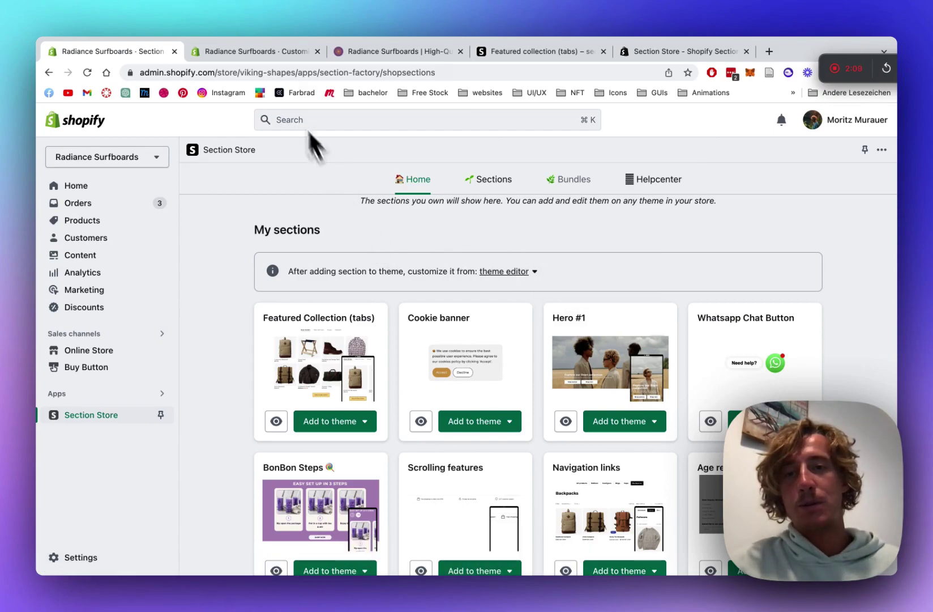
pyautogui.click(281, 53)
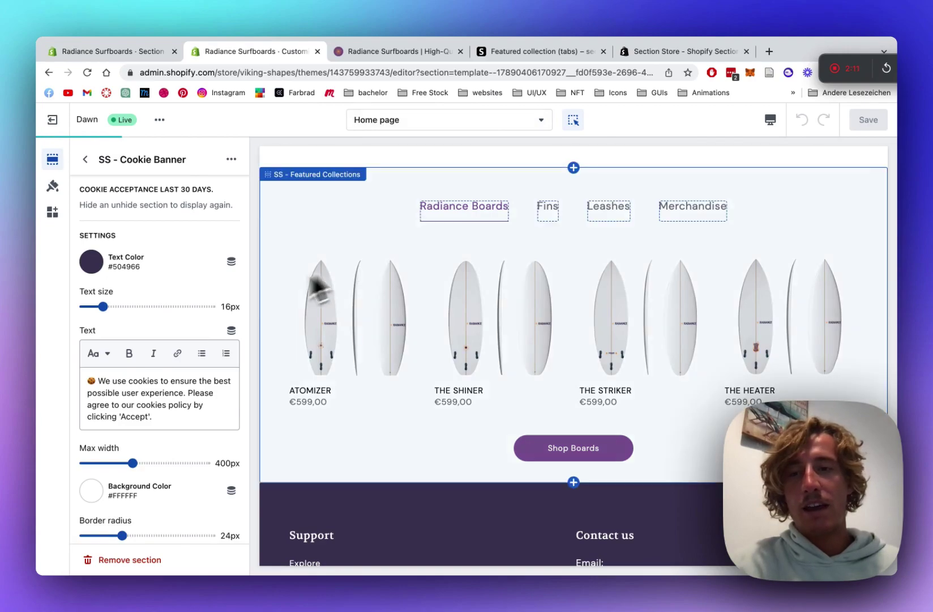
# Step: Accept the cookie banner in the home page preview
pyautogui.click(84, 159)
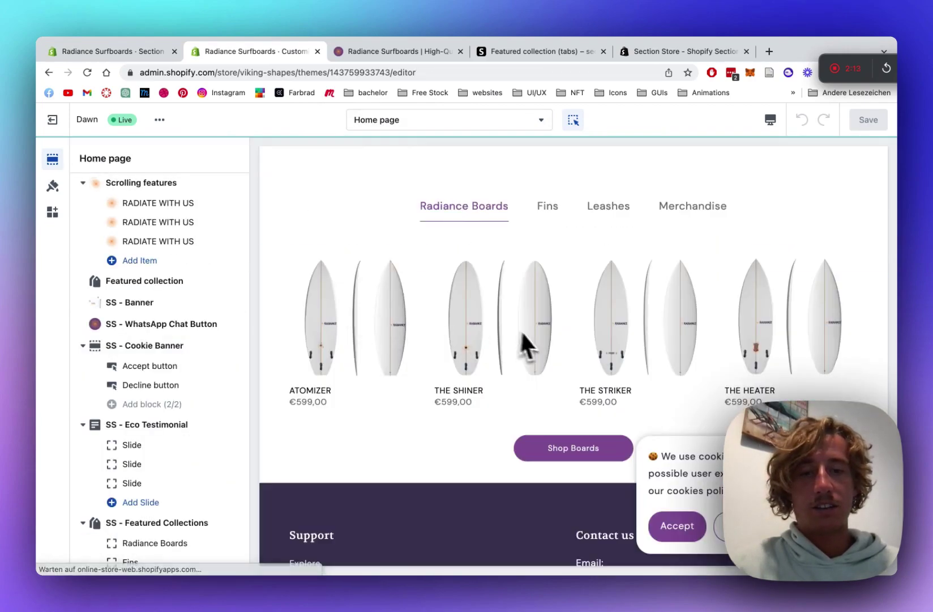
pyautogui.scroll(-2, 498, 318)
pyautogui.click(687, 537)
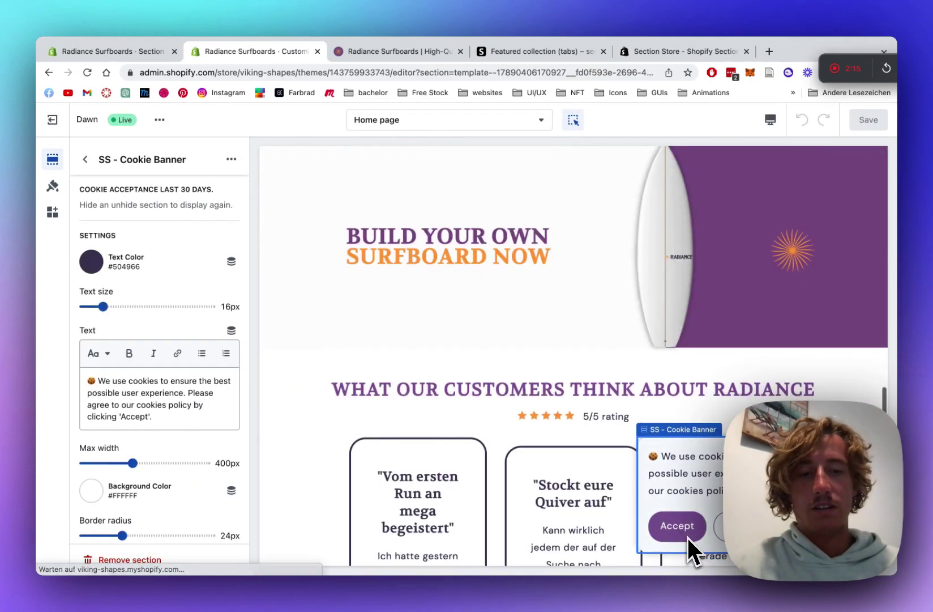
pyautogui.scroll(-10, 685, 539)
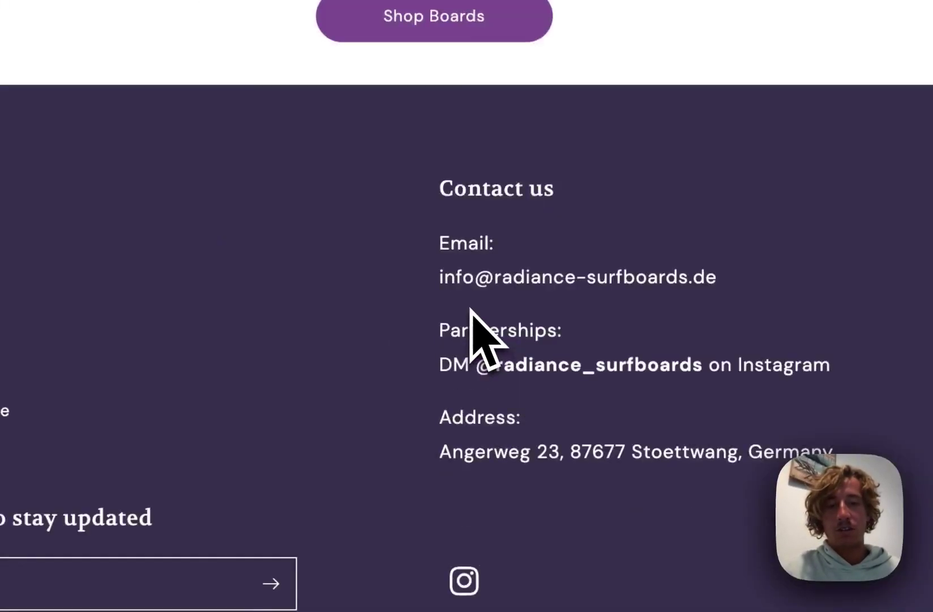
pyautogui.scroll(3, 563, 354)
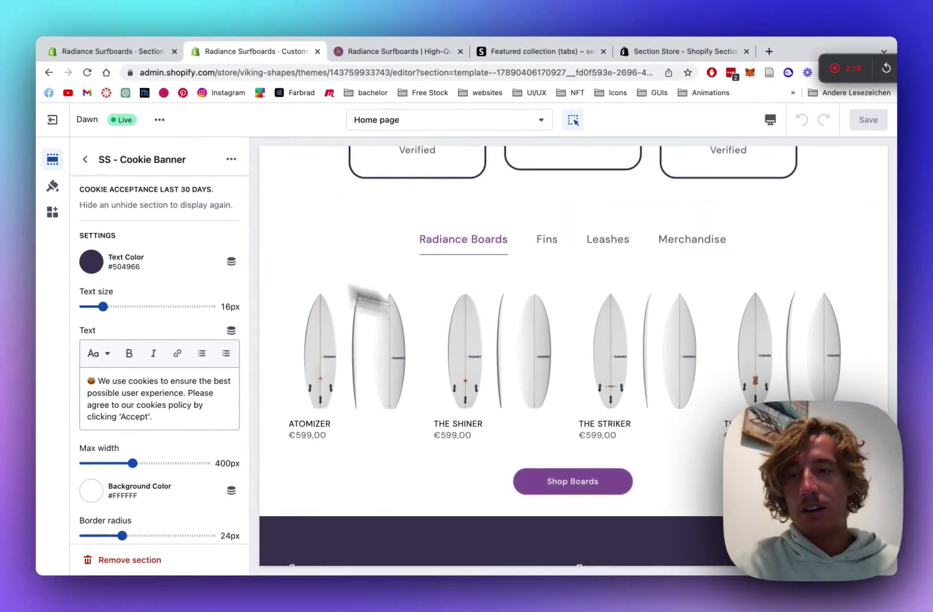
# Step: Hide the old SS - Featured Collections section
pyautogui.click(85, 160)
pyautogui.scroll(-4, 108, 340)
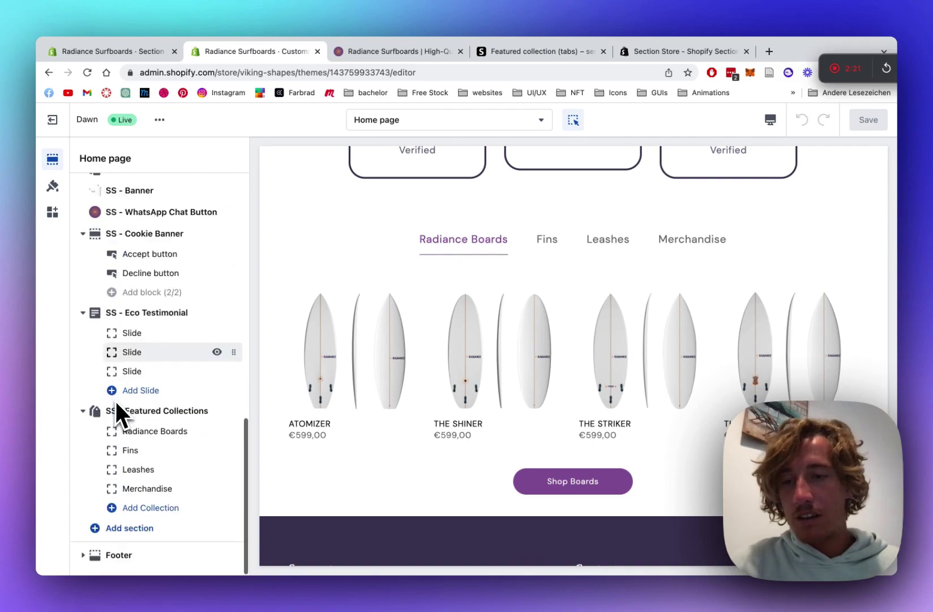
pyautogui.moveTo(187, 420)
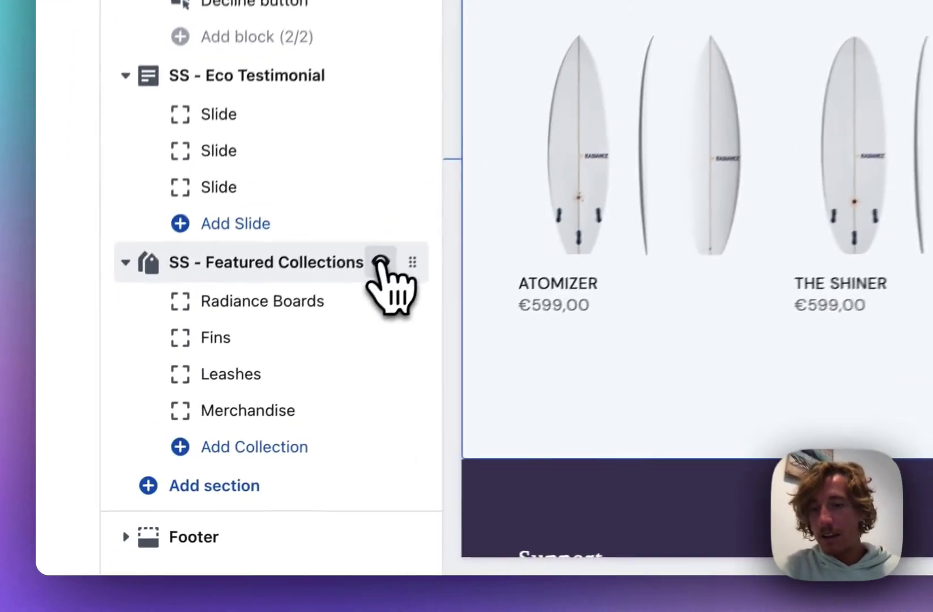
pyautogui.click(217, 411)
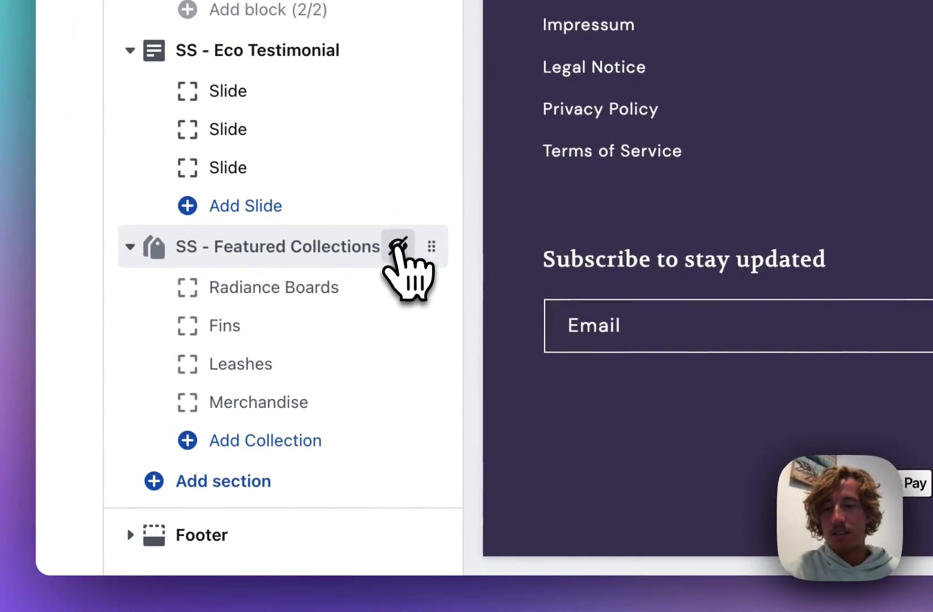
# Step: Add the SS - Featured Collections (tabs) section, found by searching 'ss featu'
pyautogui.click(249, 491)
pyautogui.write('ss featu')
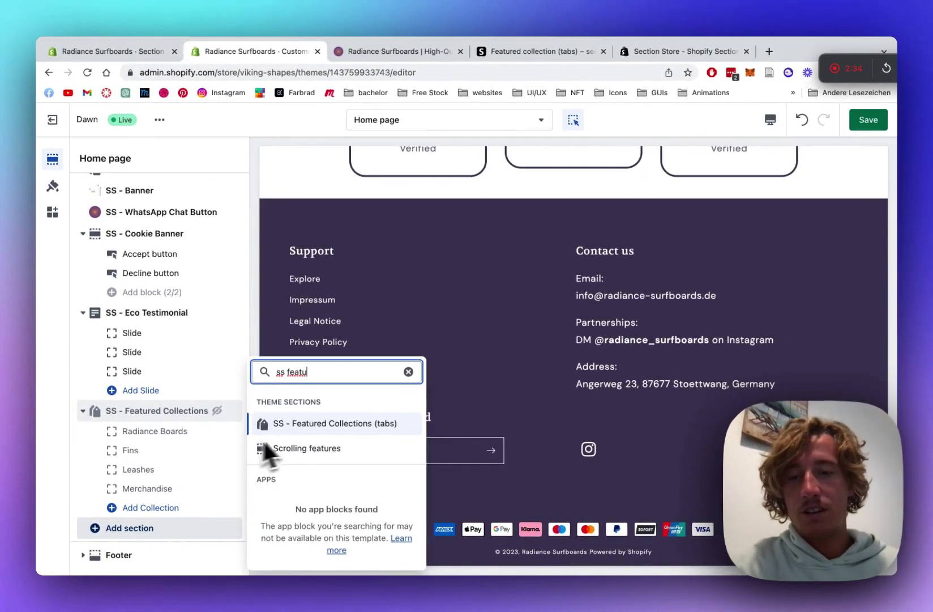
pyautogui.click(296, 428)
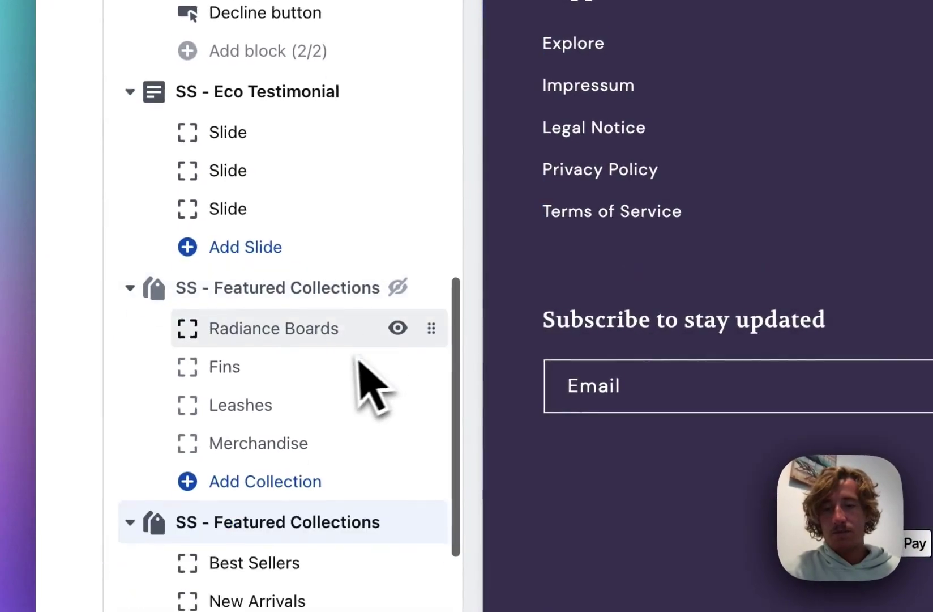
pyautogui.scroll(-4, 371, 388)
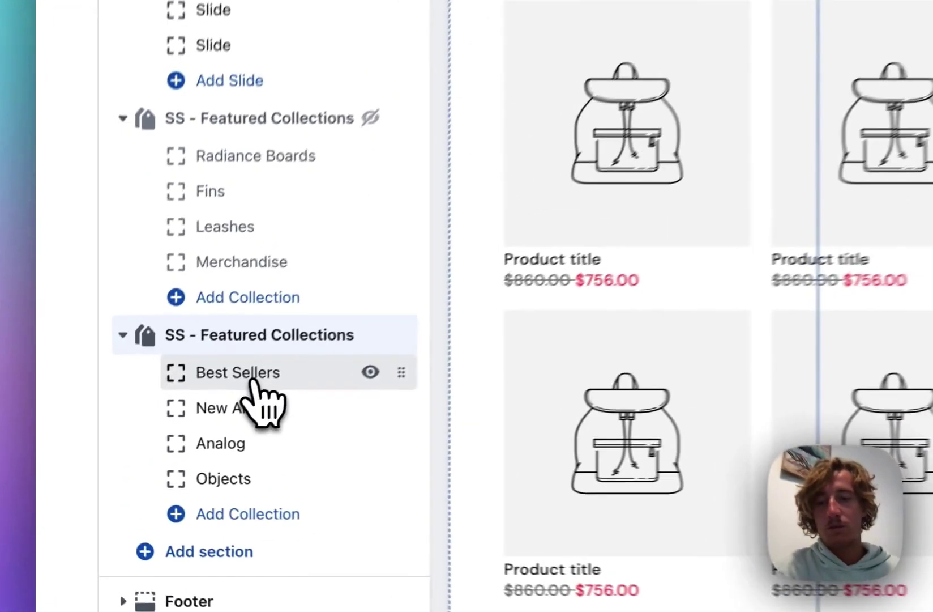
# Step: Retitle the Best Sellers tab 'Surfboards' and link it to the All Surfboards collection
pyautogui.click(154, 436)
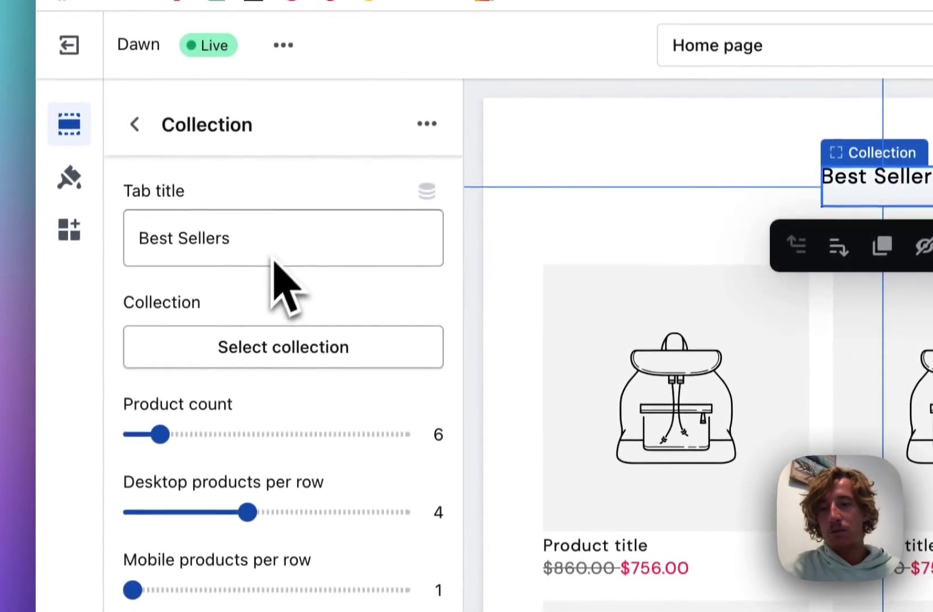
pyautogui.moveTo(273, 259); pyautogui.dragTo(98, 249)
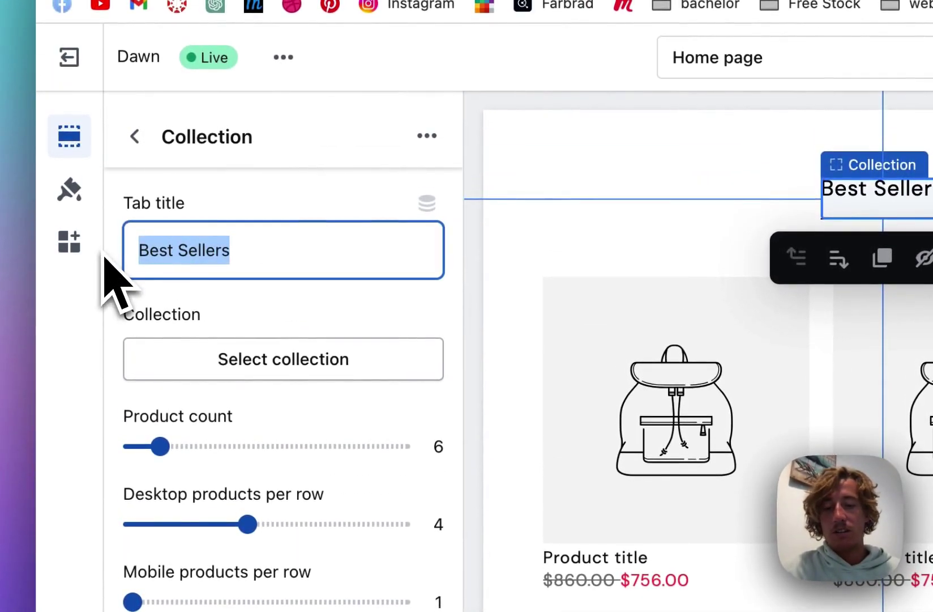
pyautogui.write('S')
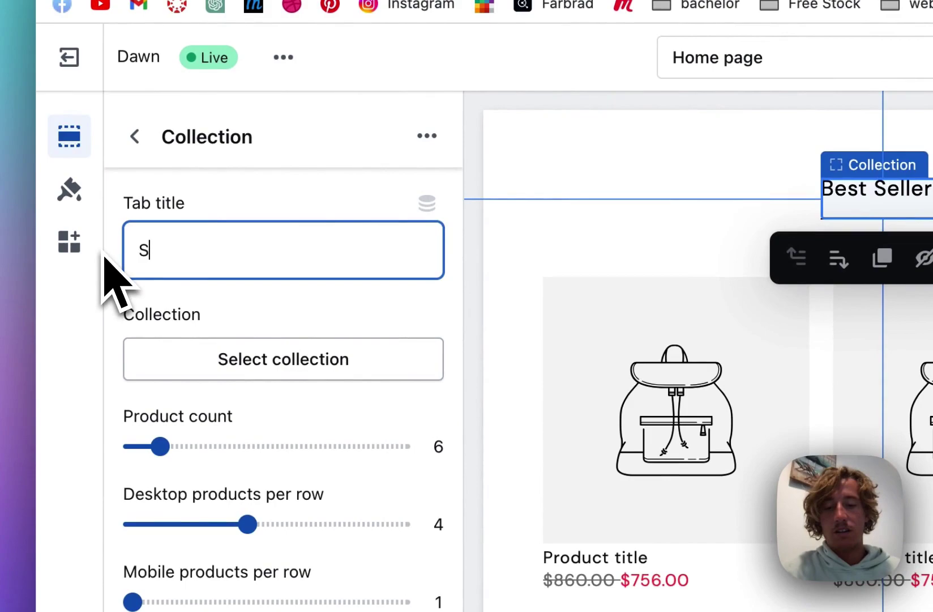
pyautogui.write('urfboards')
pyautogui.click(244, 360)
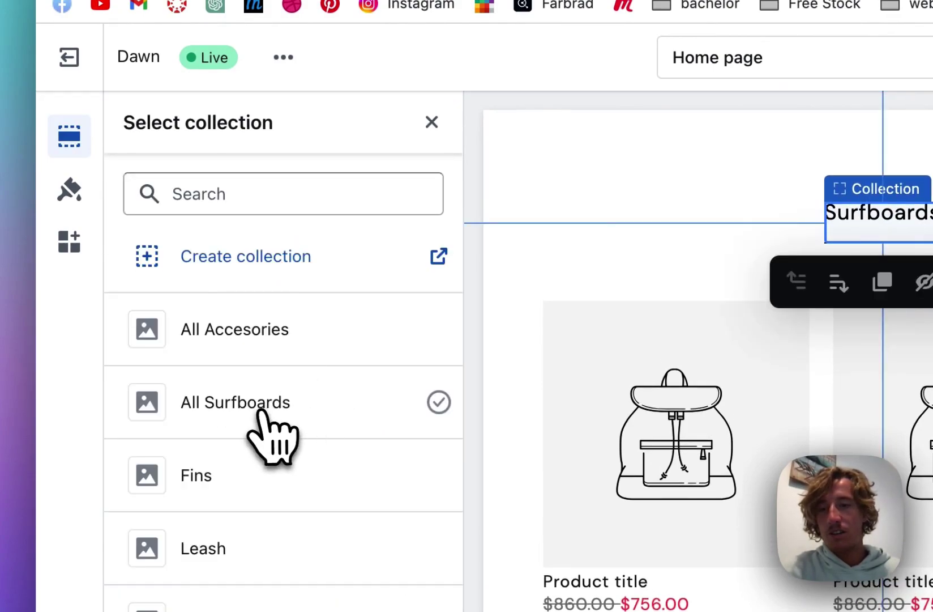
pyautogui.click(266, 412)
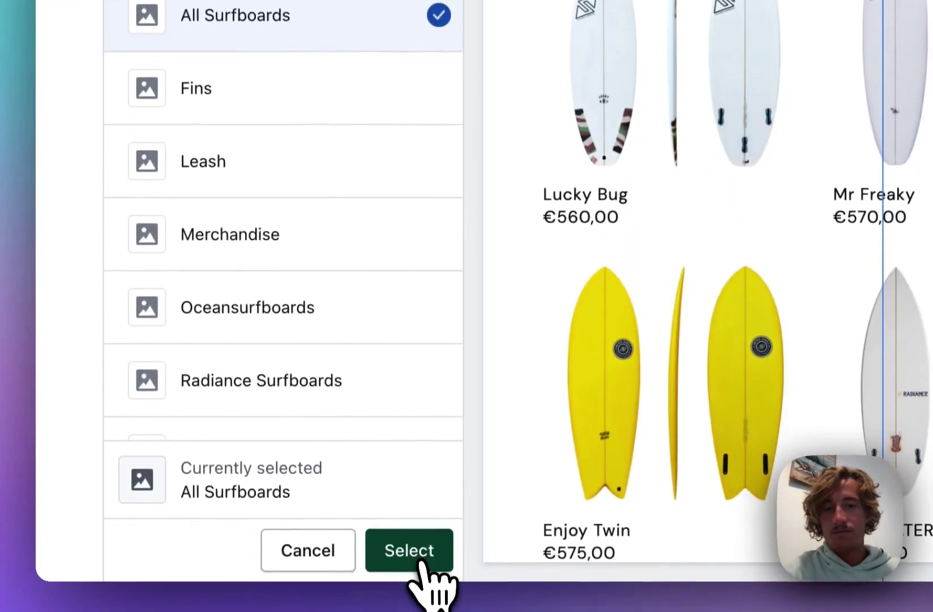
pyautogui.click(420, 557)
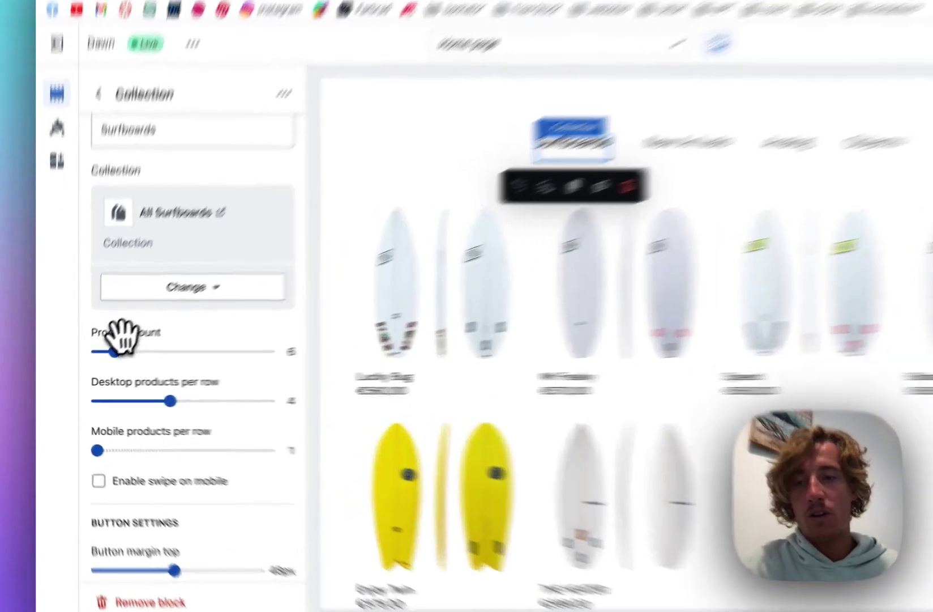
# Step: Set the tab's product count to 4 and mobile products per row to 2
pyautogui.moveTo(98, 361); pyautogui.dragTo(89, 362)
pyautogui.moveTo(141, 328); pyautogui.dragTo(145, 327)
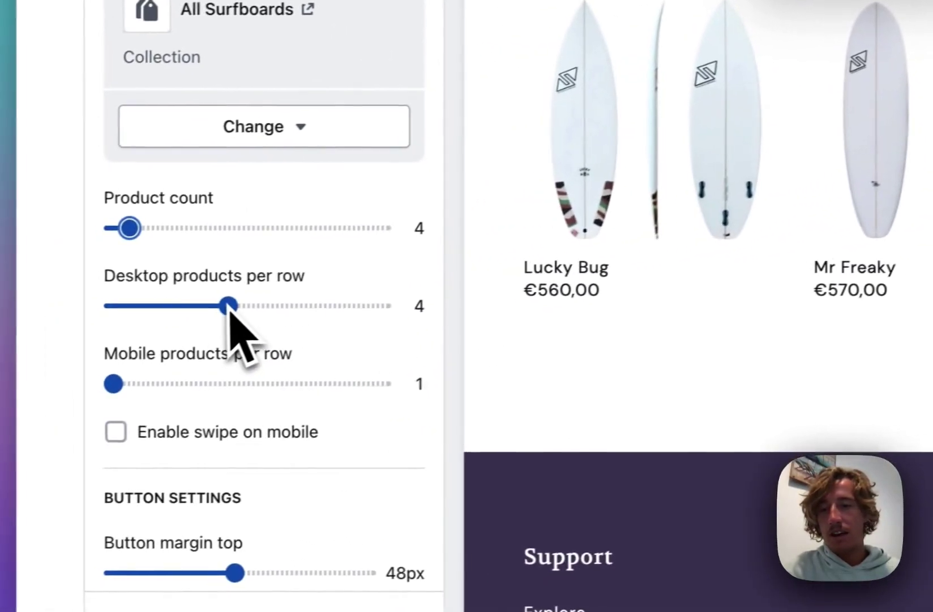
pyautogui.moveTo(115, 381); pyautogui.dragTo(173, 379)
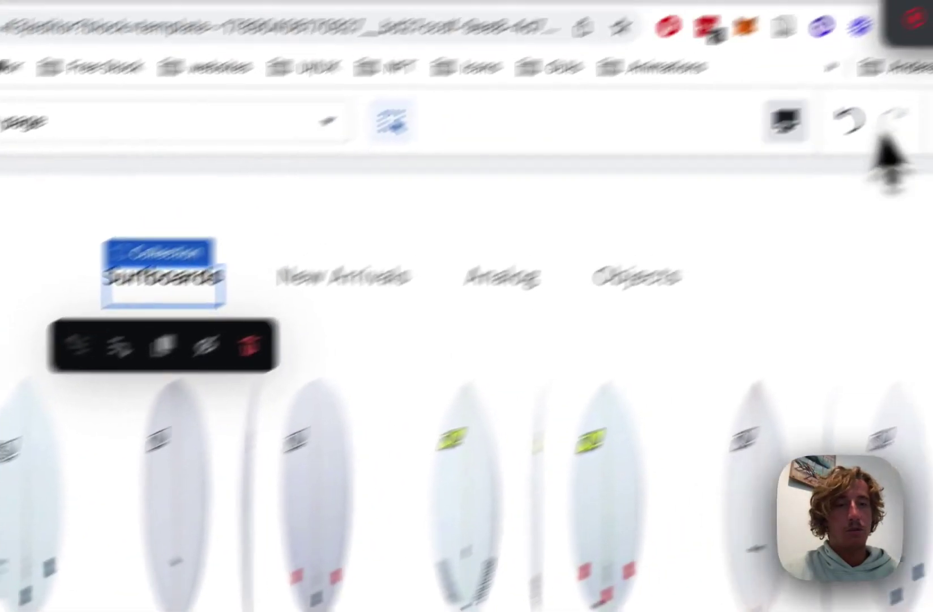
# Step: Preview the section in mobile layout, then switch back to desktop
pyautogui.click(658, 185)
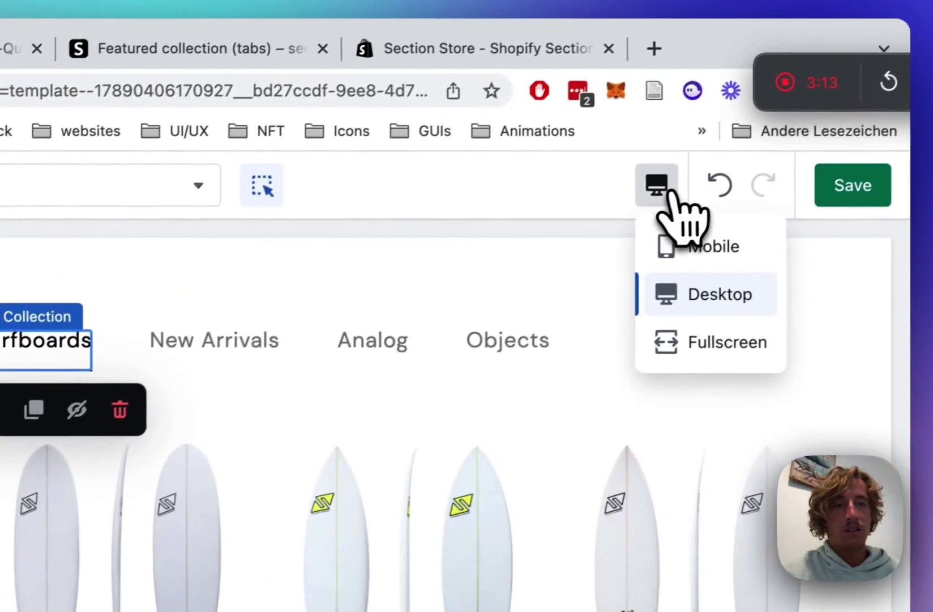
pyautogui.click(696, 268)
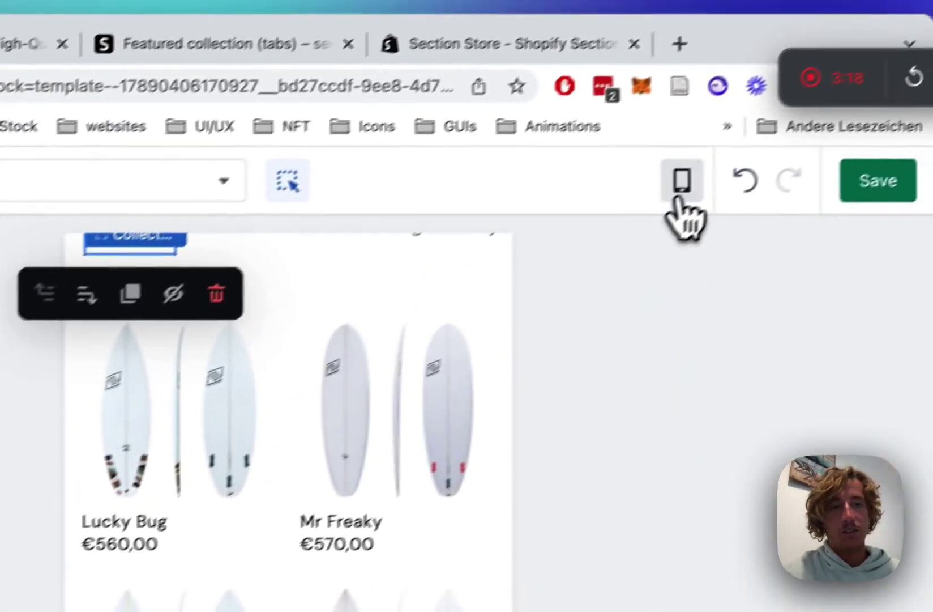
pyautogui.click(681, 183)
pyautogui.click(688, 306)
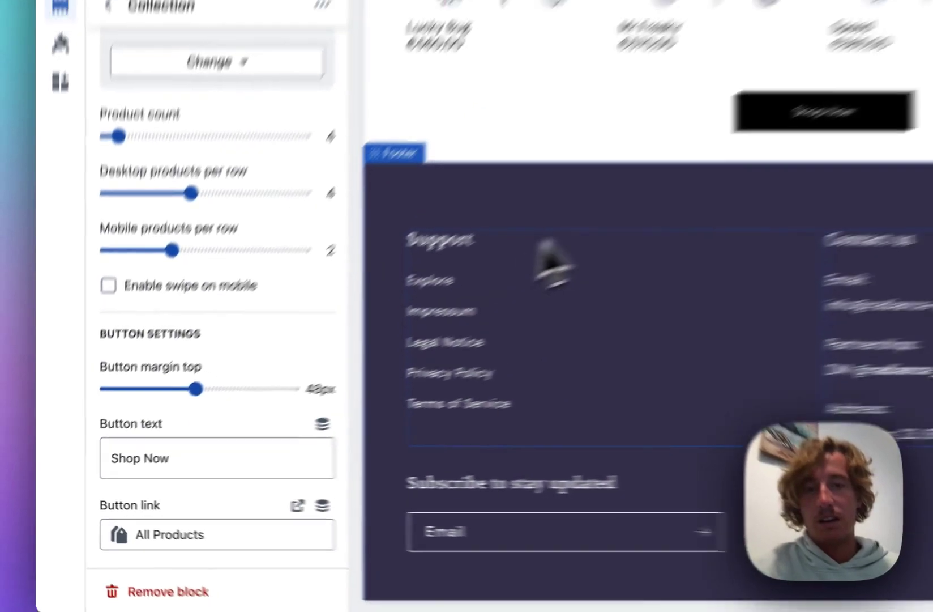
pyautogui.scroll(5, 630, 248)
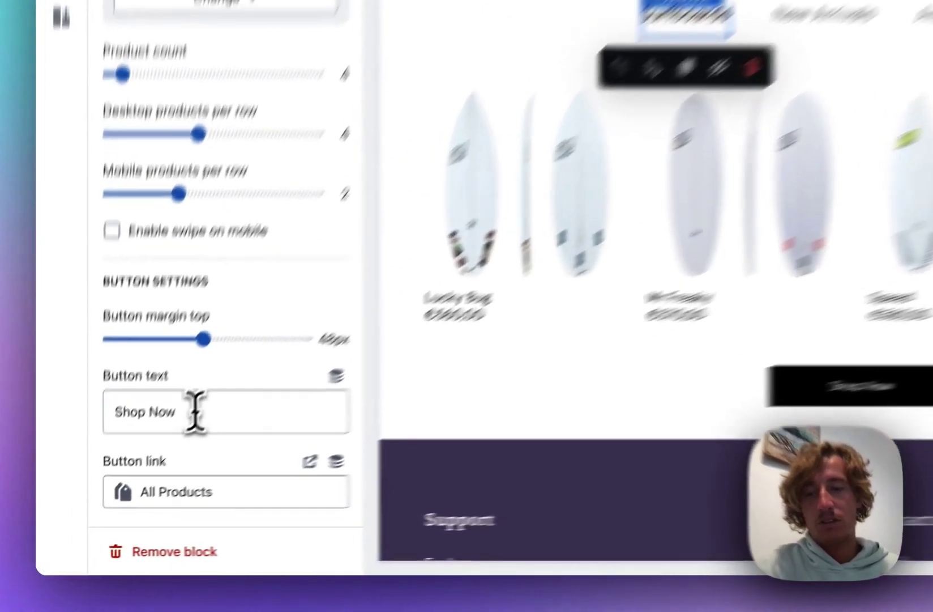
# Step: Change the button text to 'Shop Boards' and browse collections for its link
pyautogui.click(138, 468)
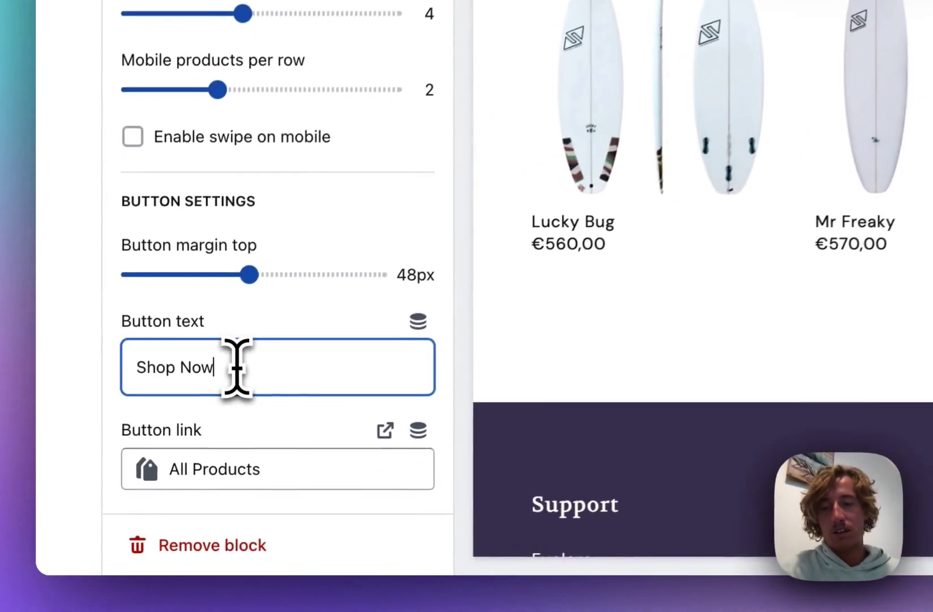
pyautogui.moveTo(242, 363); pyautogui.dragTo(197, 362)
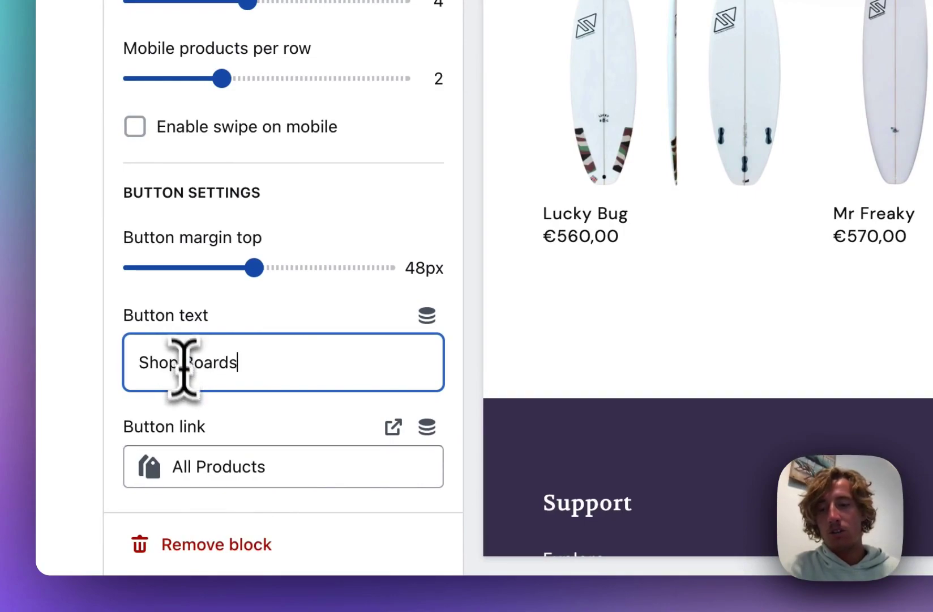
pyautogui.click(148, 474)
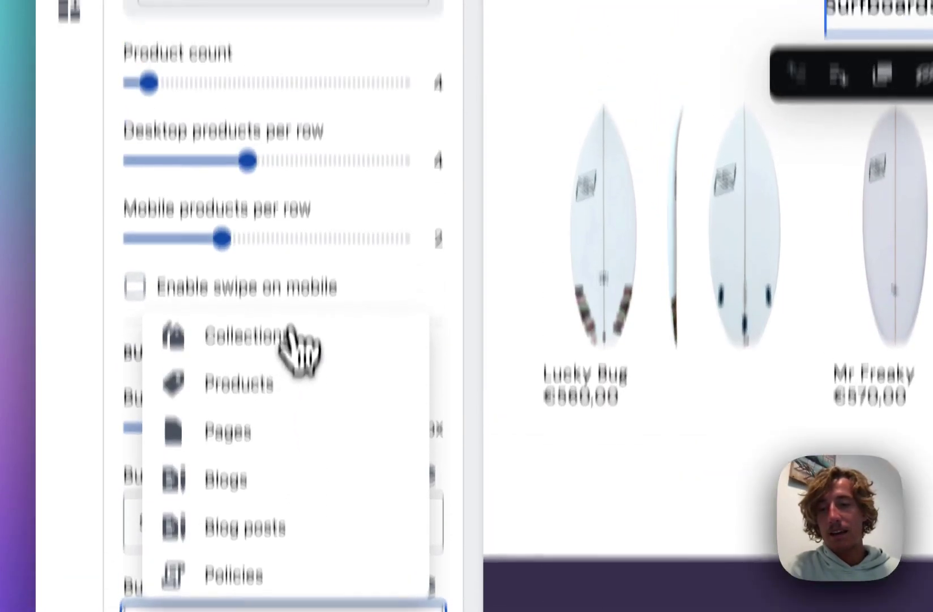
pyautogui.click(286, 176)
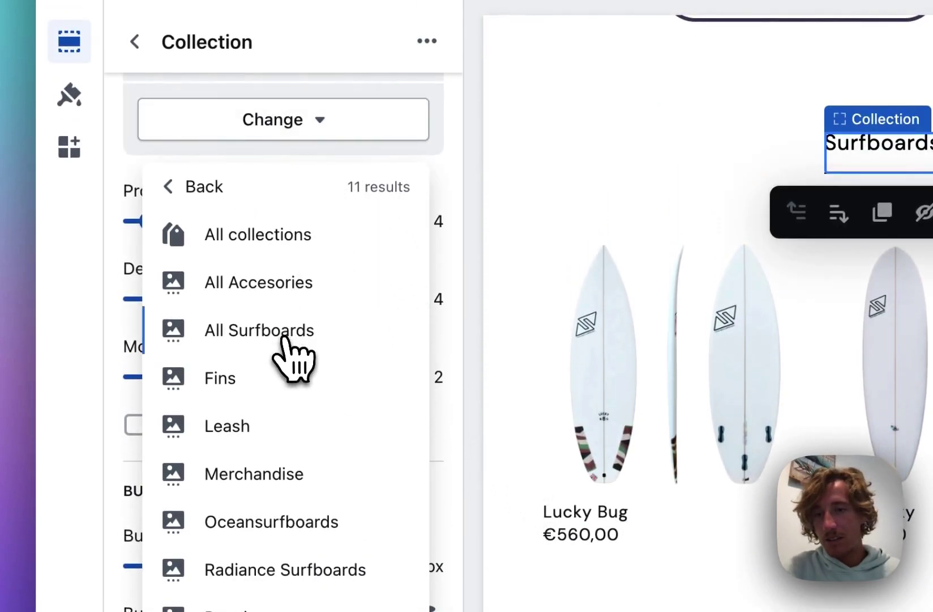
# Step: Link Shop Boards to All Surfboards, then set New Arrivals' button text to 'Shop Leashes'
pyautogui.click(285, 339)
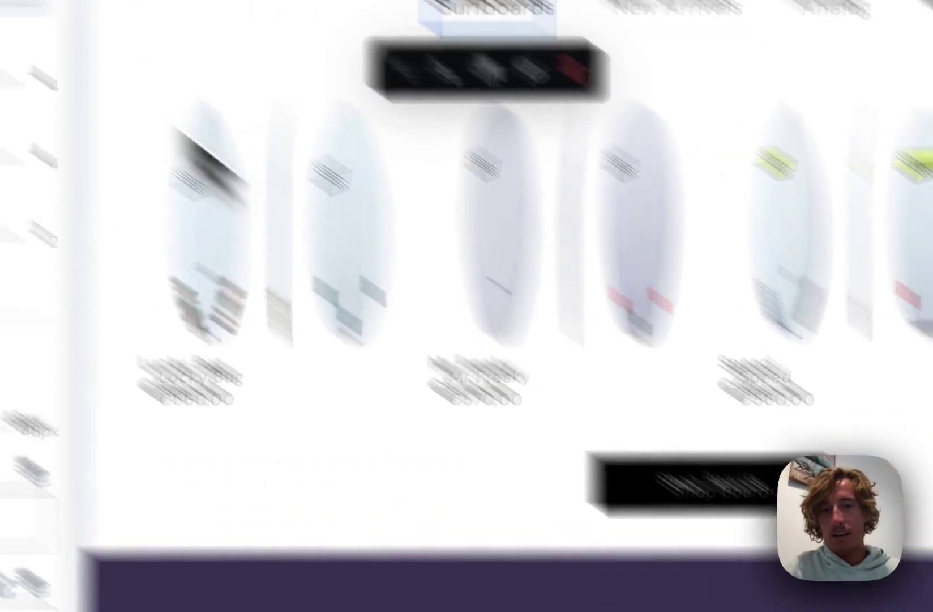
pyautogui.click(375, 183)
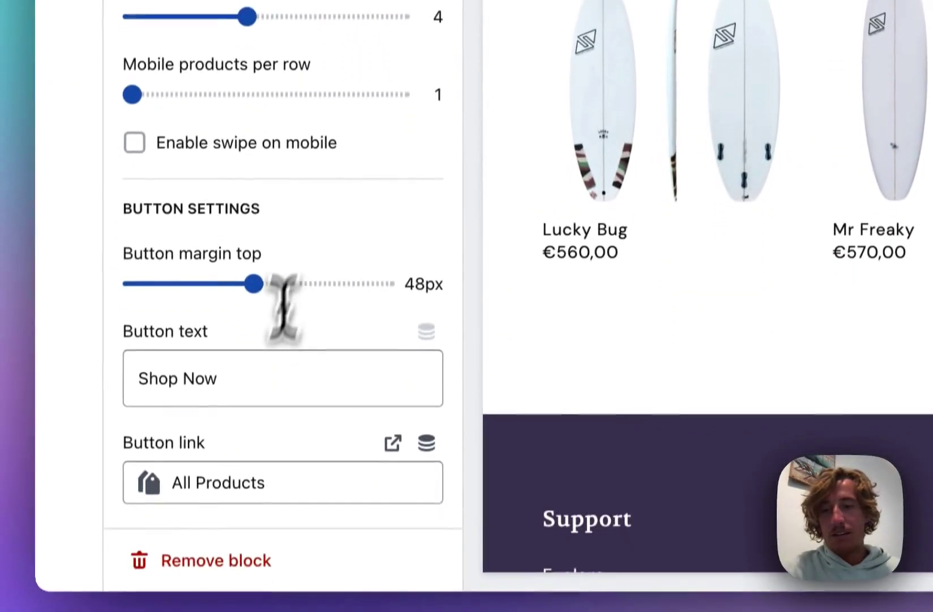
pyautogui.click(248, 382)
pyautogui.moveTo(248, 381); pyautogui.dragTo(186, 378)
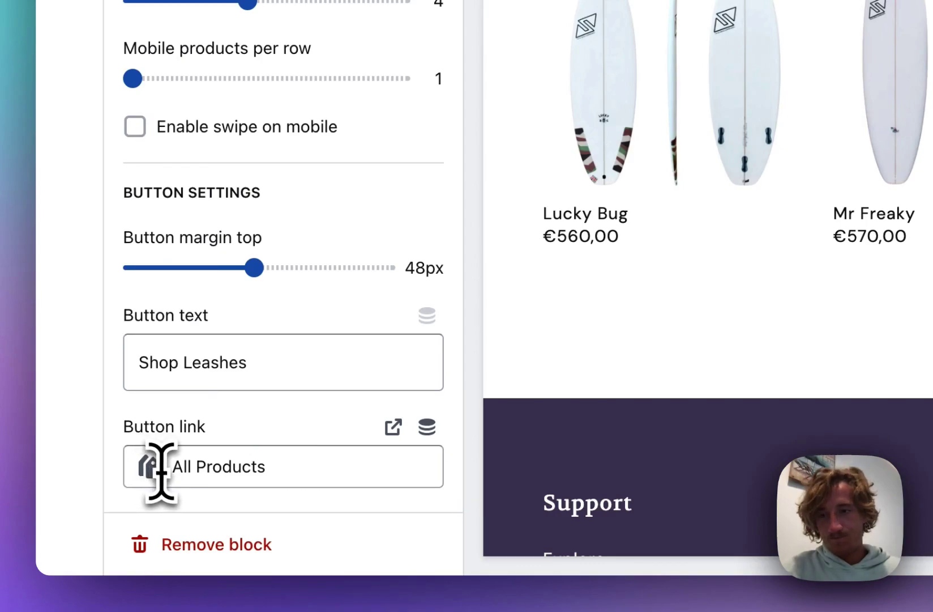
pyautogui.click(328, 179)
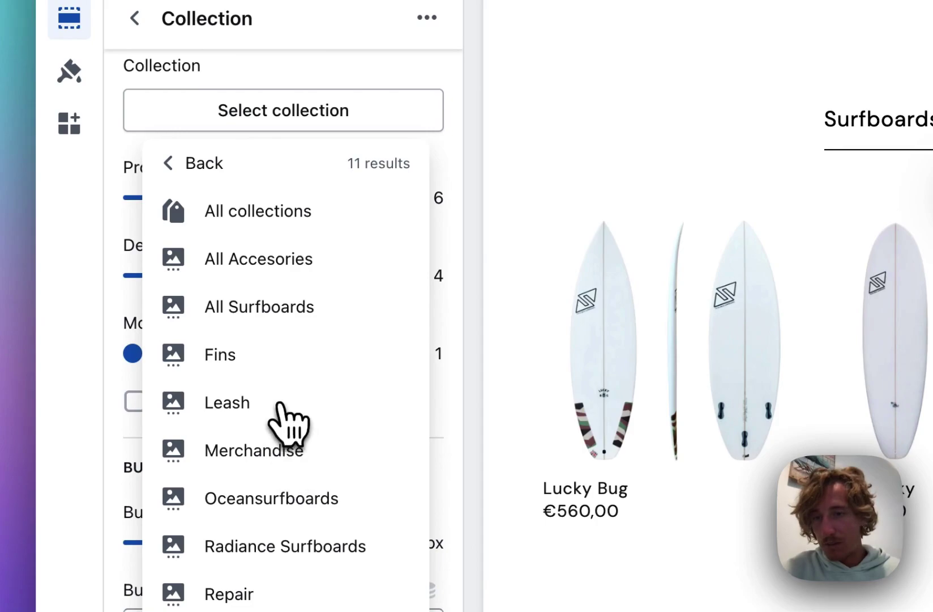
pyautogui.click(279, 403)
# Step: Retitle the New Arrivals tab 'Leashes' and return to the section list
pyautogui.scroll(3, 340, 448)
pyautogui.moveTo(256, 129); pyautogui.dragTo(73, 152)
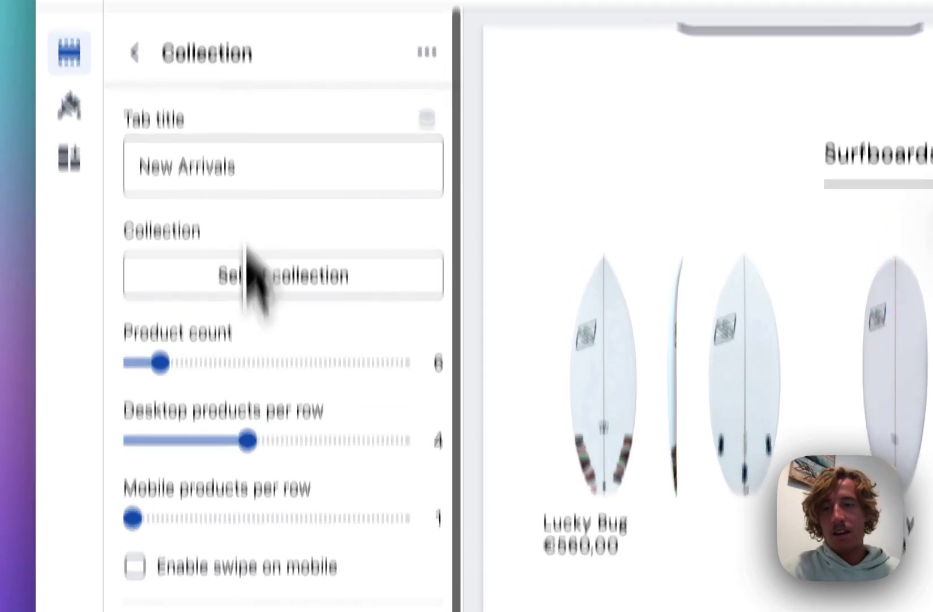
pyautogui.write('Leashes')
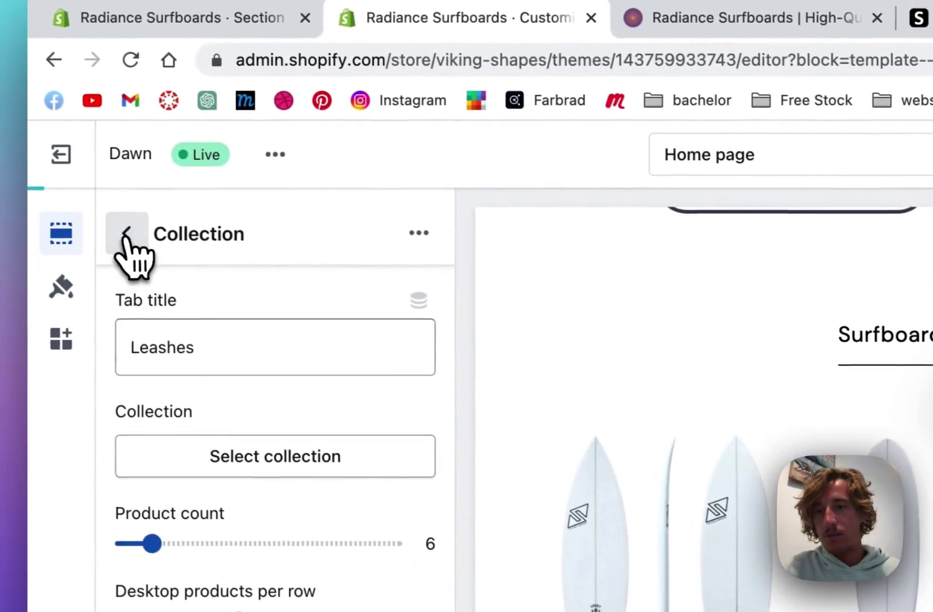
pyautogui.click(129, 240)
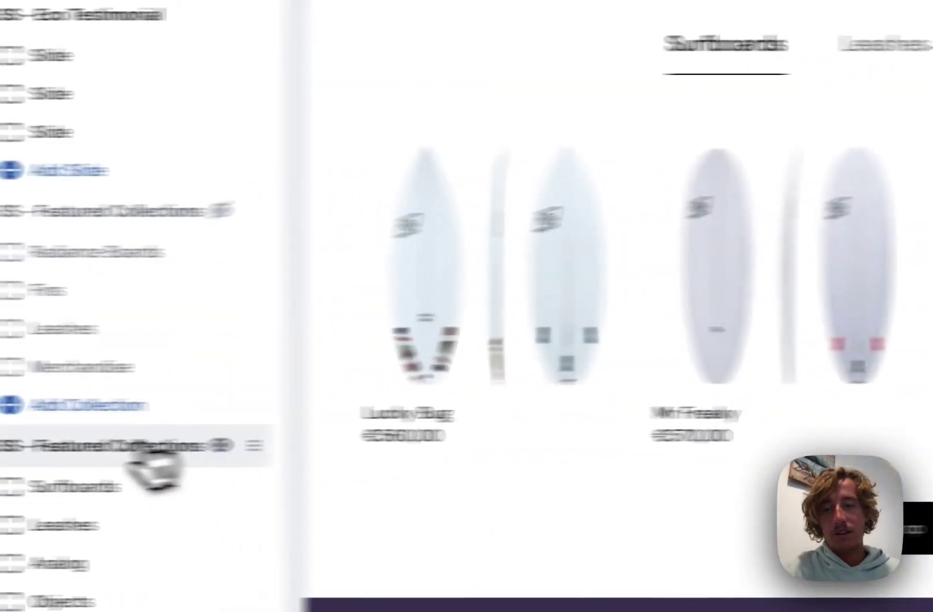
# Step: Set the featured collections section's Tabs color to dark purple #504966
pyautogui.click(306, 346)
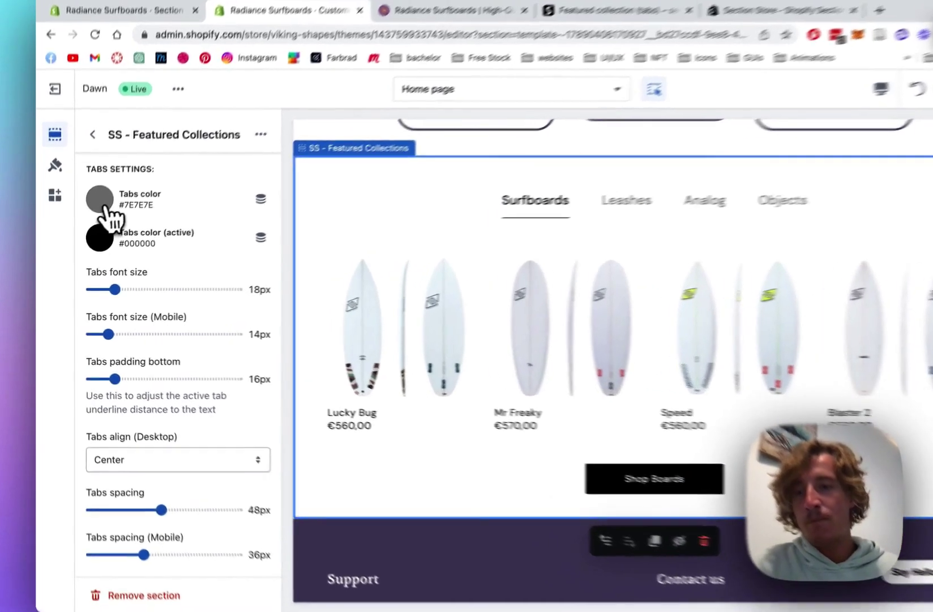
pyautogui.click(95, 219)
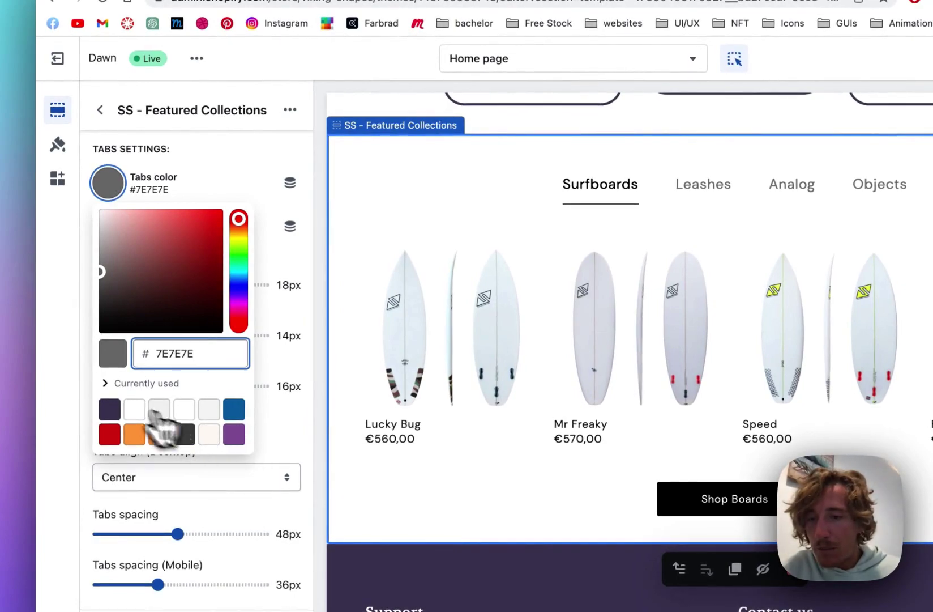
pyautogui.click(111, 409)
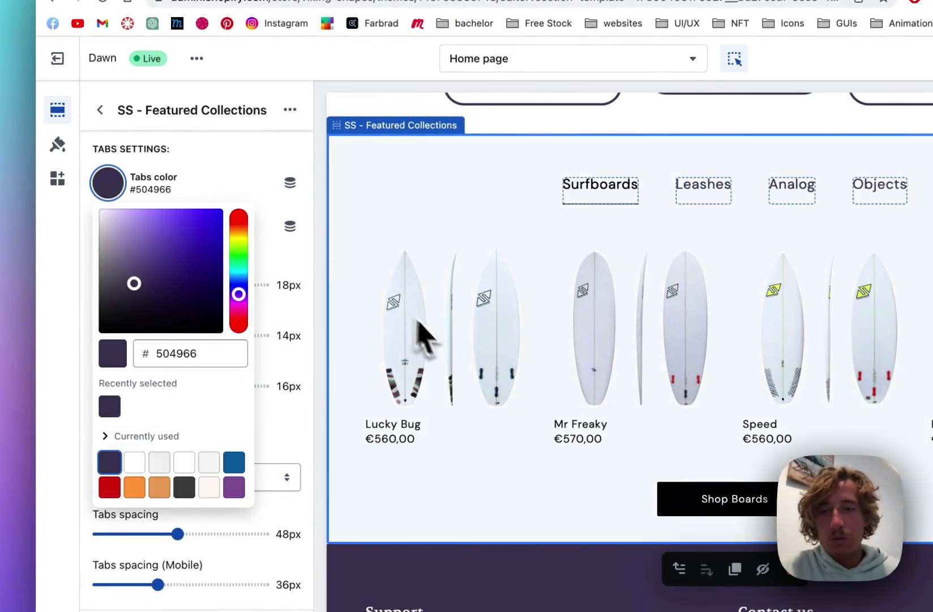
pyautogui.click(316, 272)
# Step: Set Tabs color (active) to lighter purple #9264A6
pyautogui.click(108, 227)
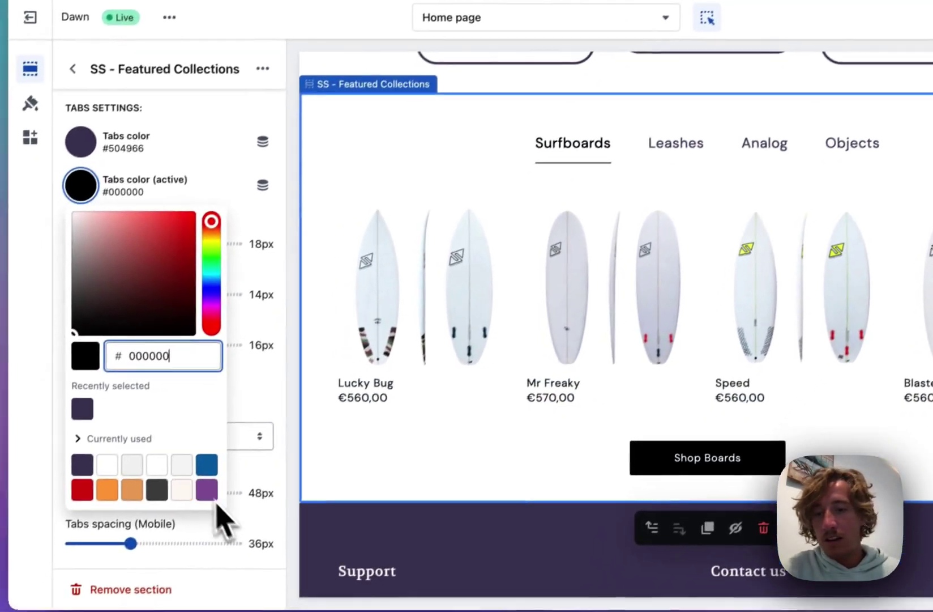
pyautogui.click(234, 530)
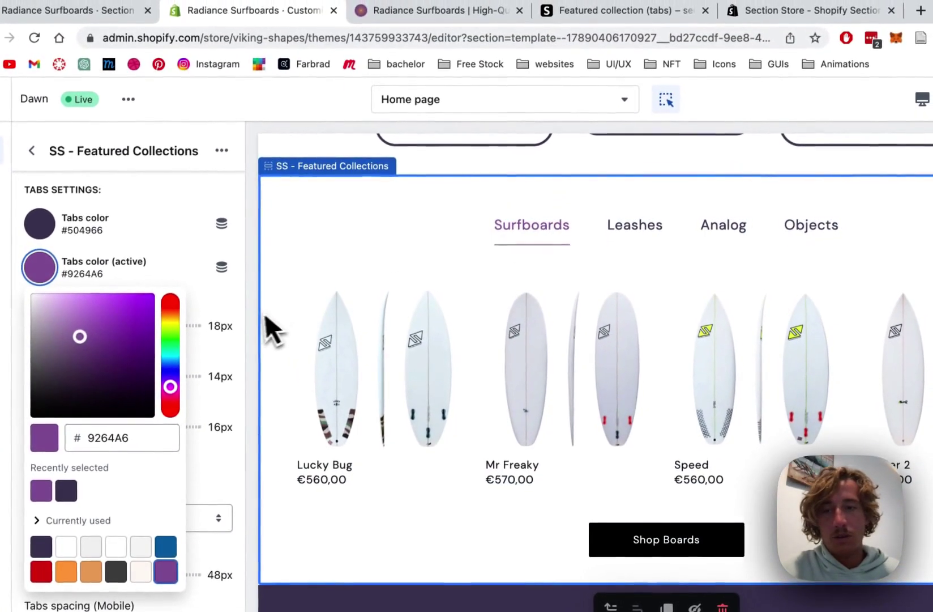
pyautogui.click(276, 331)
pyautogui.scroll(-1, 215, 323)
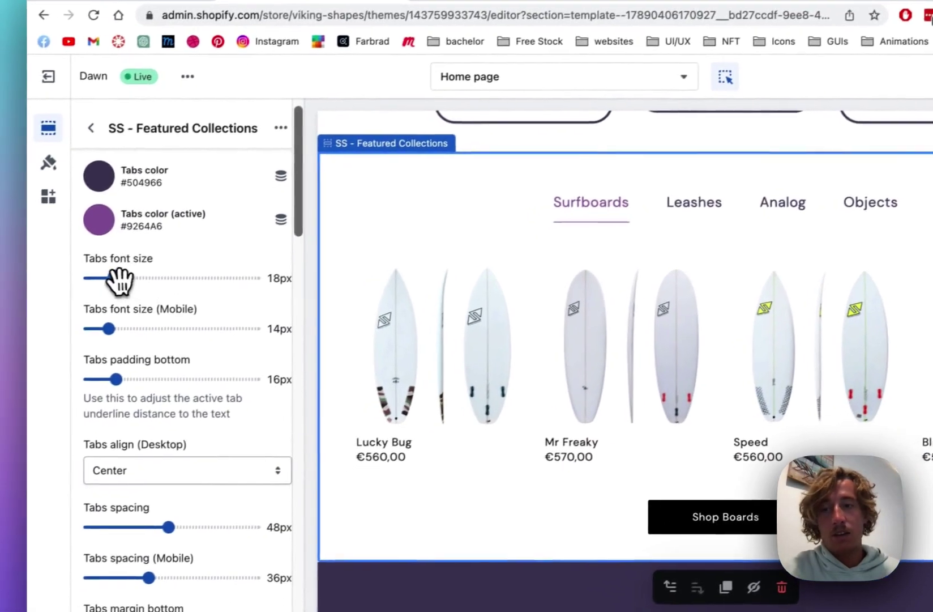
# Step: Enlarge the tab text to 24px (17px on mobile) and keep tab alignment at Center
pyautogui.moveTo(116, 279); pyautogui.dragTo(127, 278)
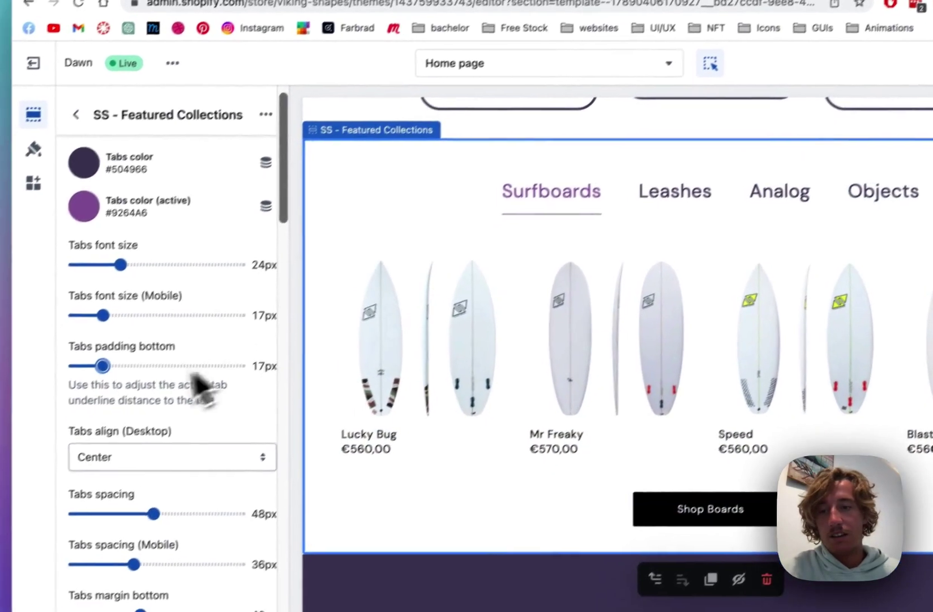
pyautogui.scroll(-3, 187, 396)
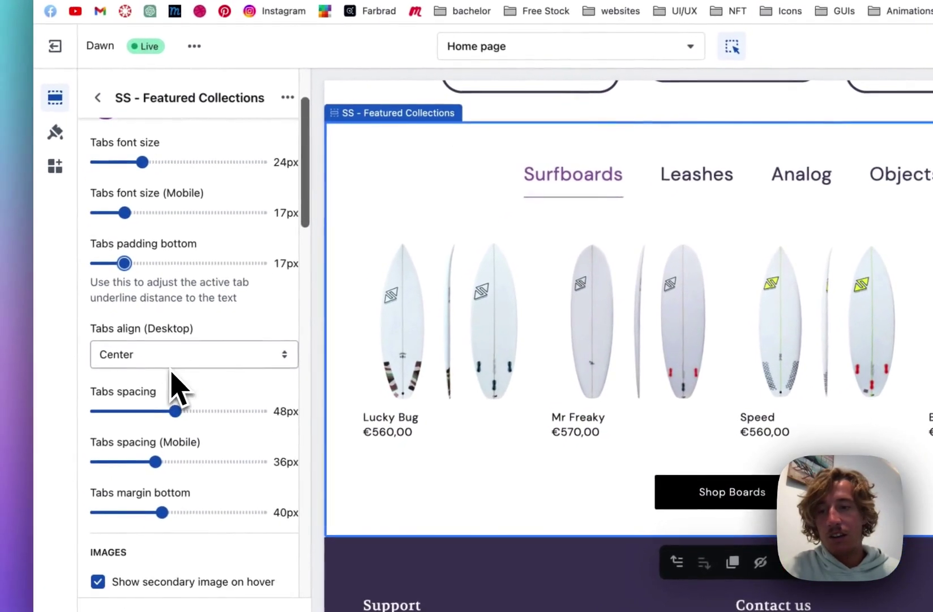
pyautogui.click(175, 363)
pyautogui.press('Escape')
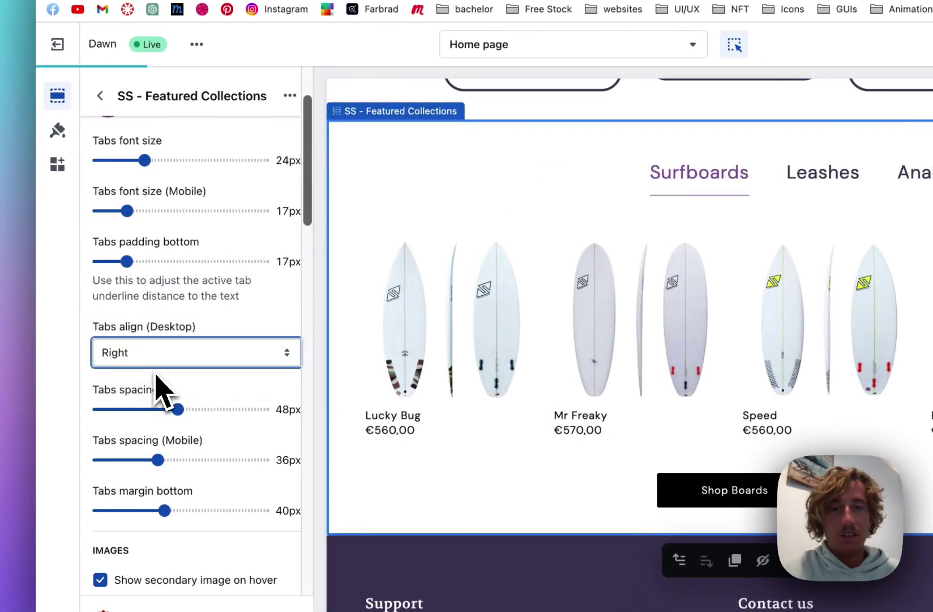
pyautogui.click(202, 353)
pyautogui.click(197, 336)
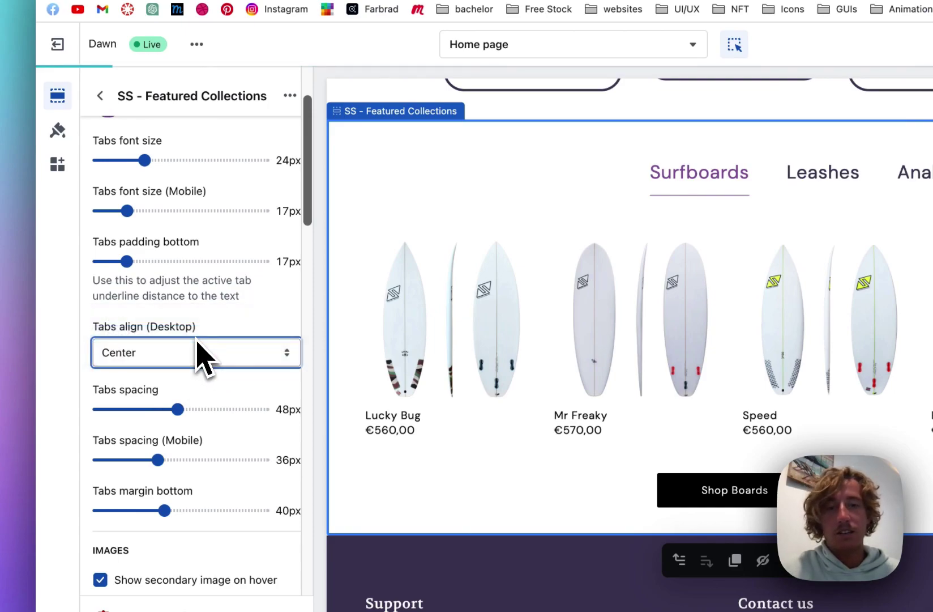
# Step: Widen the tabs spacing from 48px to 53px
pyautogui.scroll(-2, 226, 294)
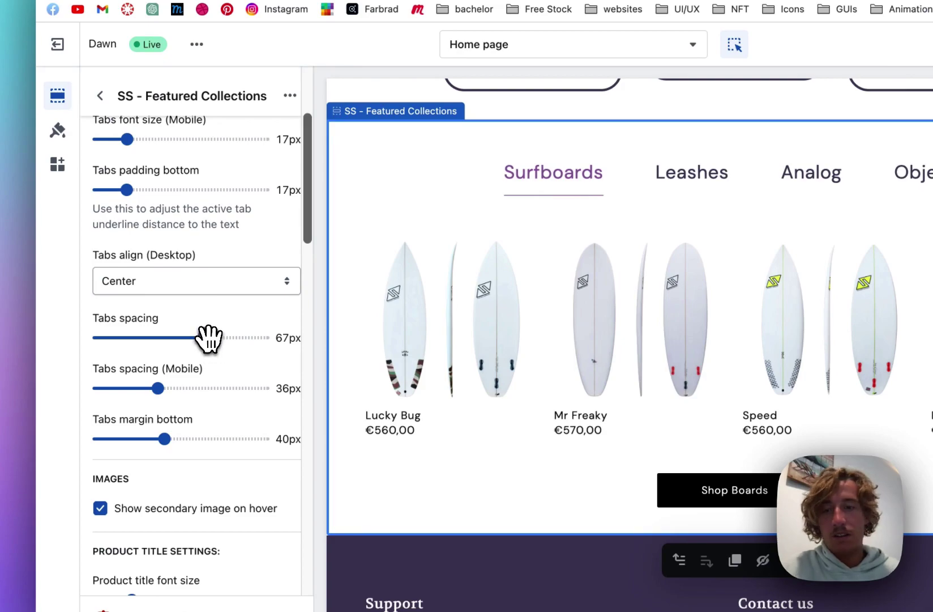
pyautogui.scroll(-1, 205, 358)
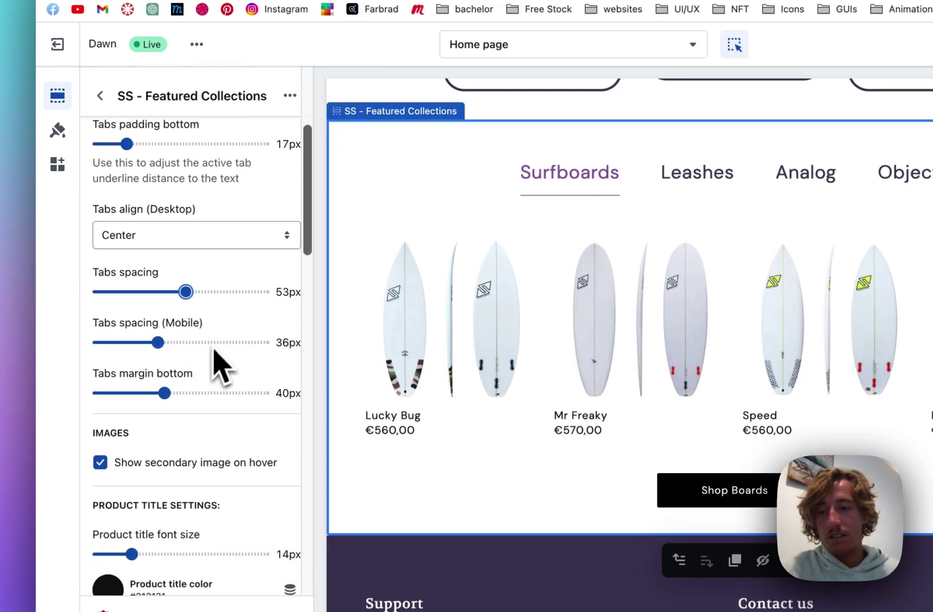
pyautogui.scroll(-3, 220, 360)
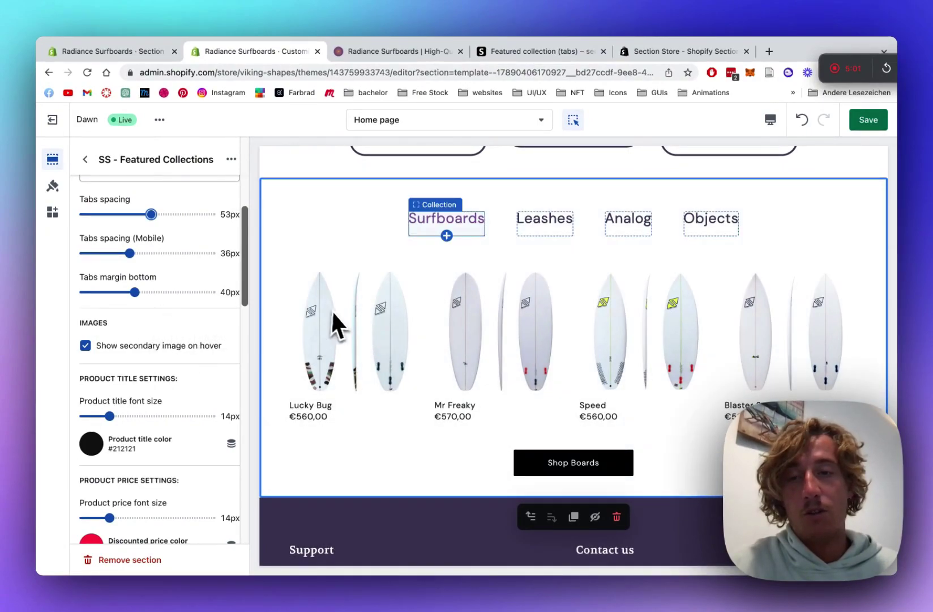
pyautogui.scroll(-4, 184, 329)
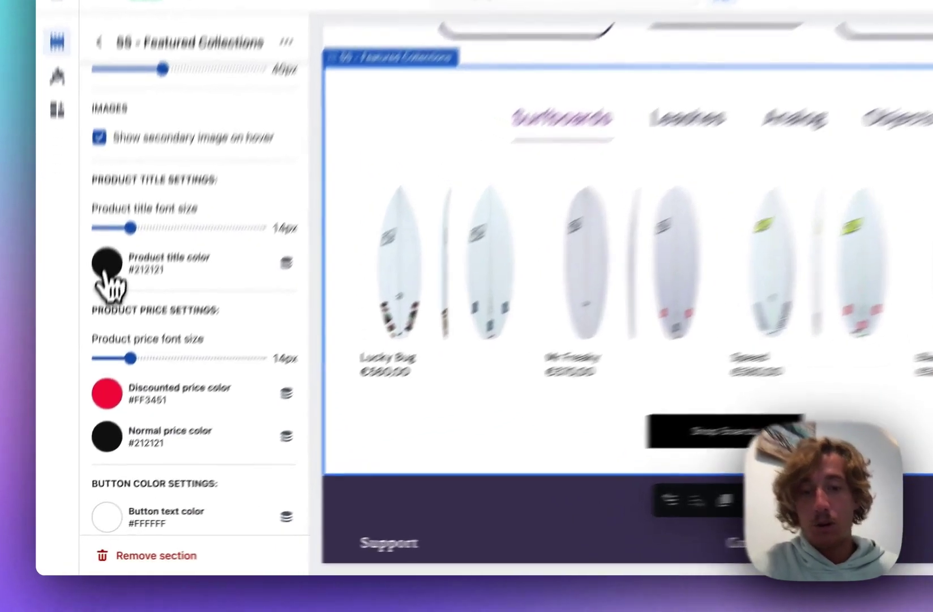
# Step: Set the product title colour to orange #FFA74E
pyautogui.click(105, 271)
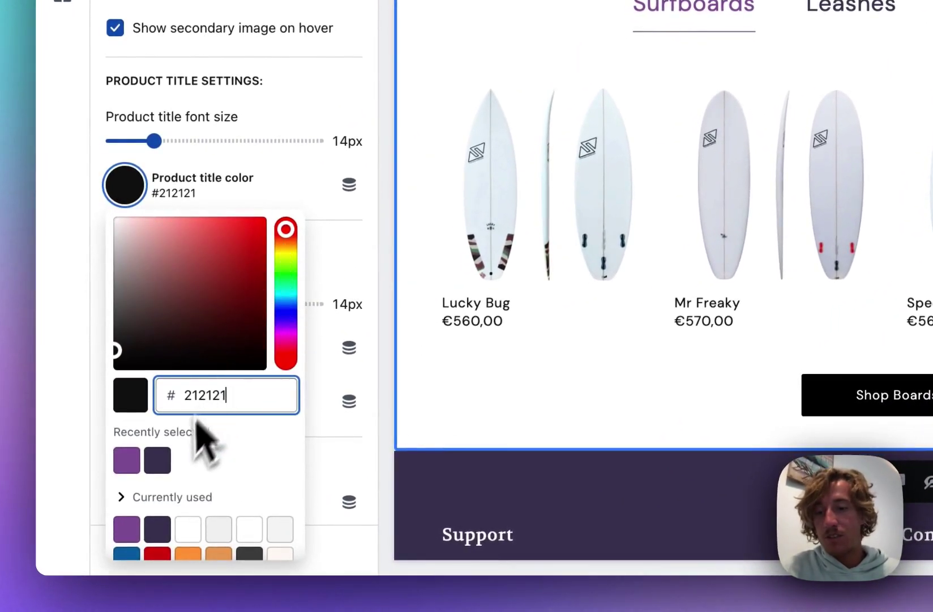
pyautogui.scroll(-1, 165, 491)
pyautogui.click(188, 533)
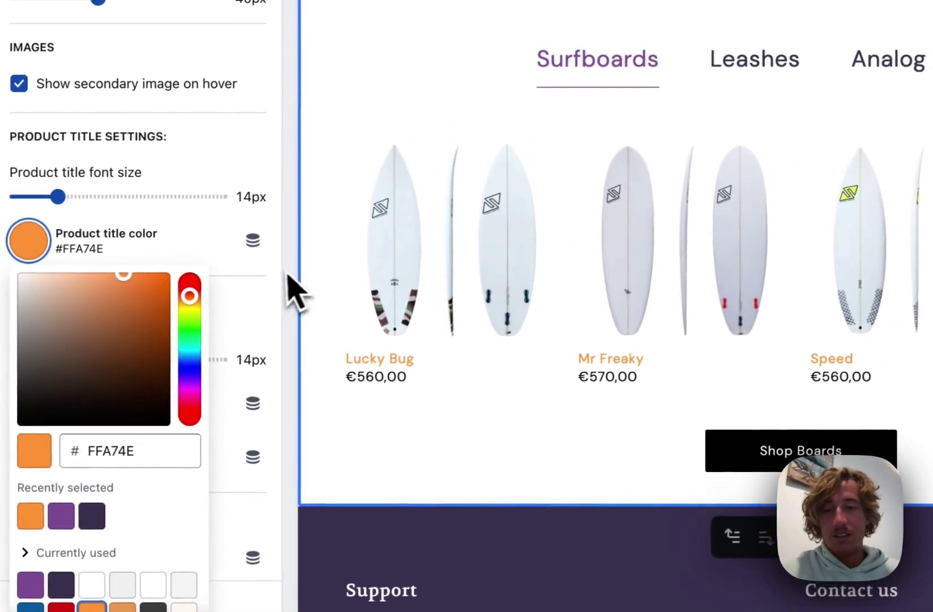
pyautogui.click(282, 312)
# Step: Set both the discounted and normal price colours to purple #9264A6
pyautogui.scroll(-3, 281, 313)
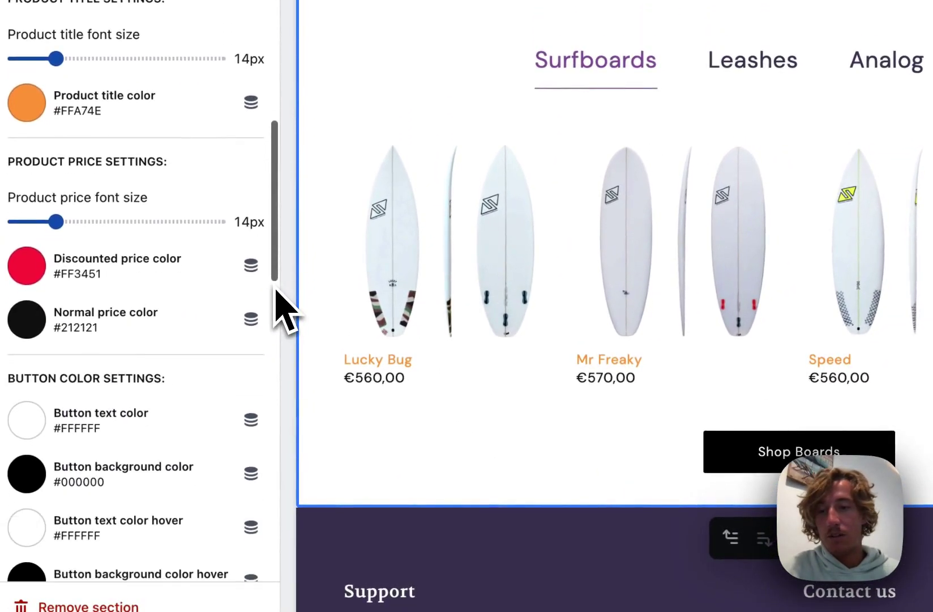
pyautogui.click(26, 265)
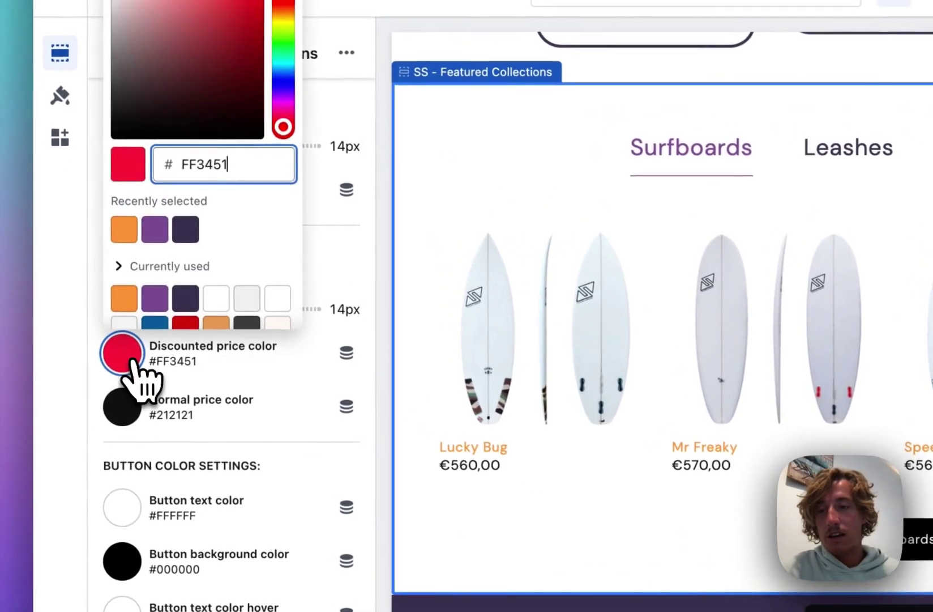
pyautogui.click(161, 238)
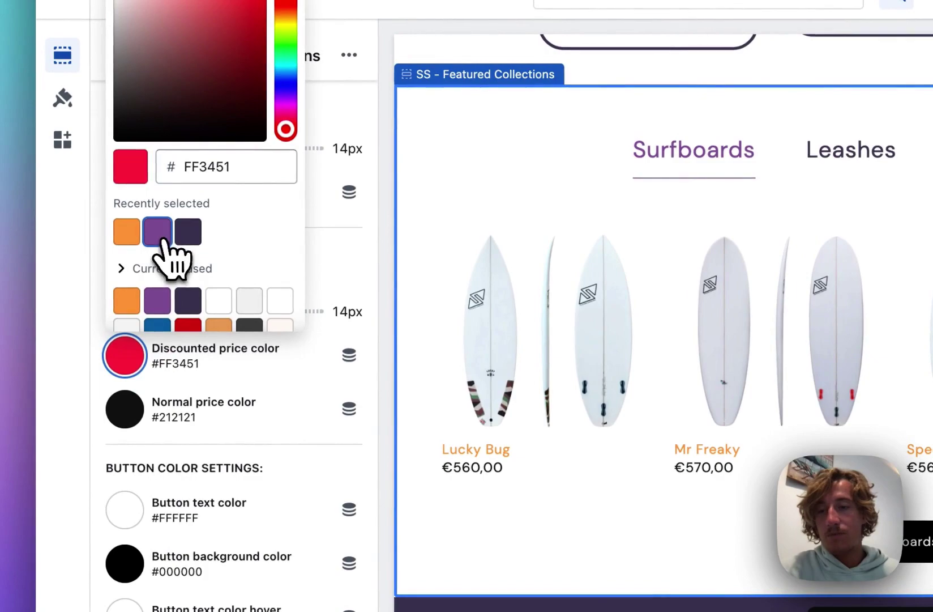
pyautogui.click(126, 411)
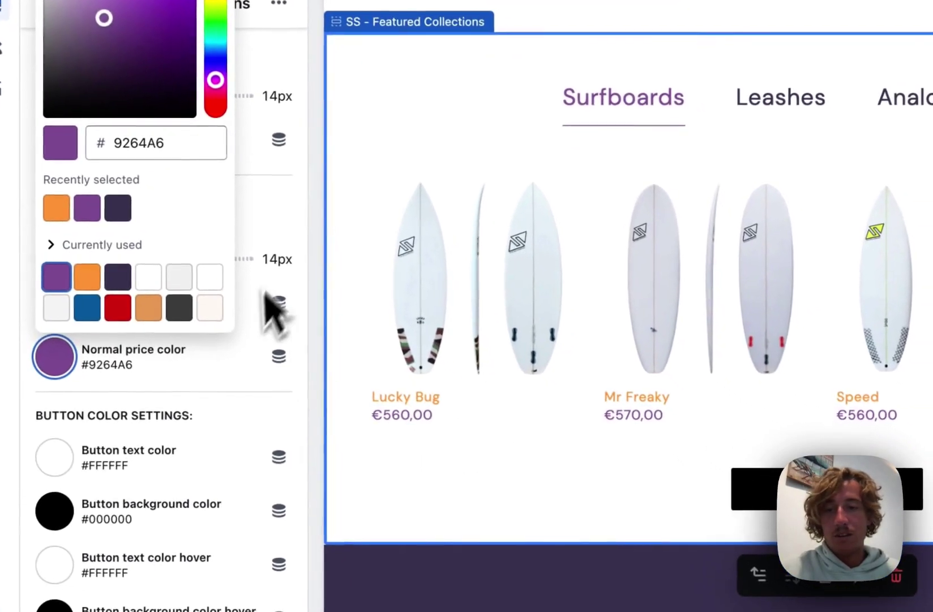
pyautogui.click(381, 273)
pyautogui.scroll(-3, 371, 295)
pyautogui.scroll(-3, 294, 239)
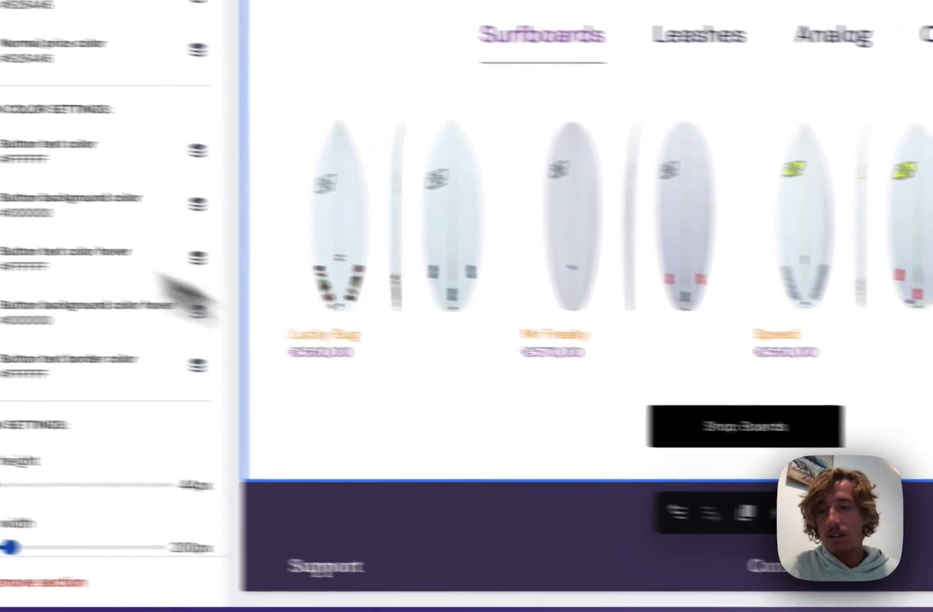
# Step: Set the button text colour to purple #9264A6
pyautogui.click(120, 168)
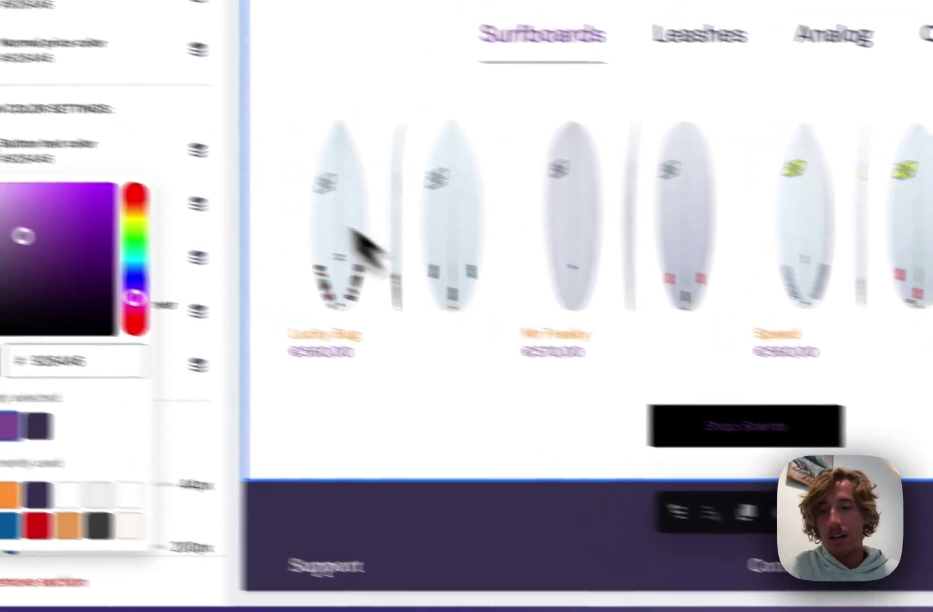
pyautogui.click(385, 214)
pyautogui.click(123, 244)
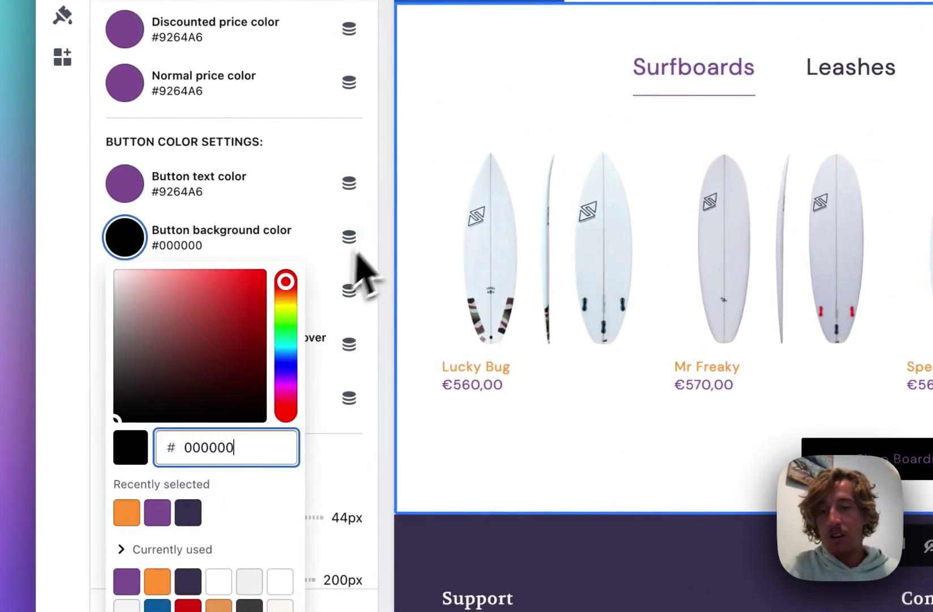
pyautogui.click(374, 267)
# Step: Set the button background colour to the orange #FFA74E swatch
pyautogui.scroll(-2, 378, 267)
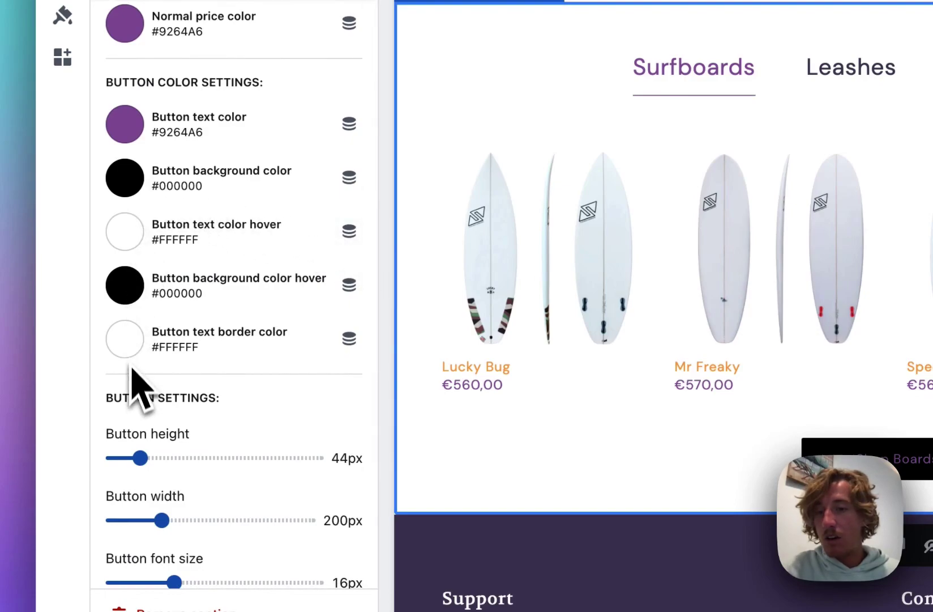
pyautogui.click(127, 184)
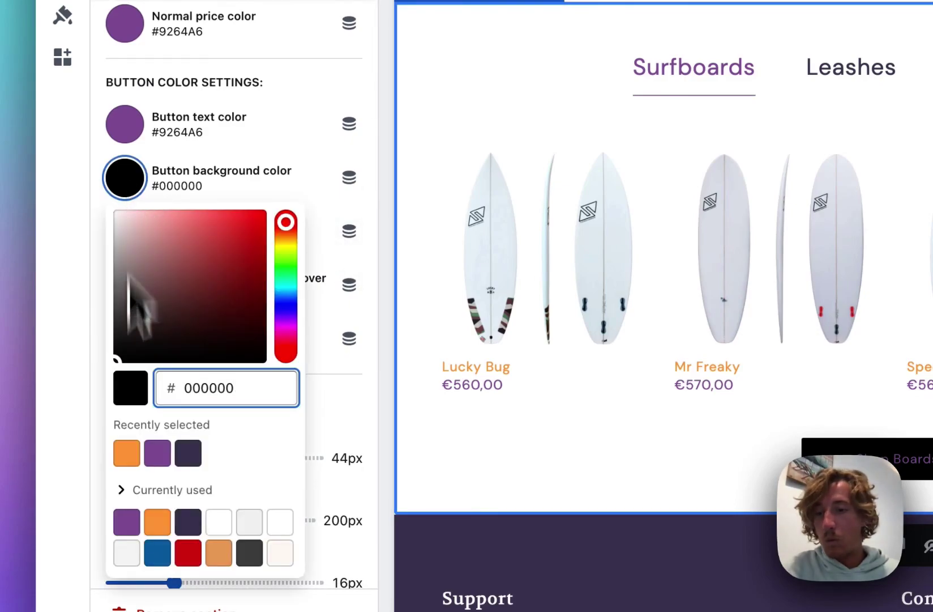
pyautogui.click(127, 453)
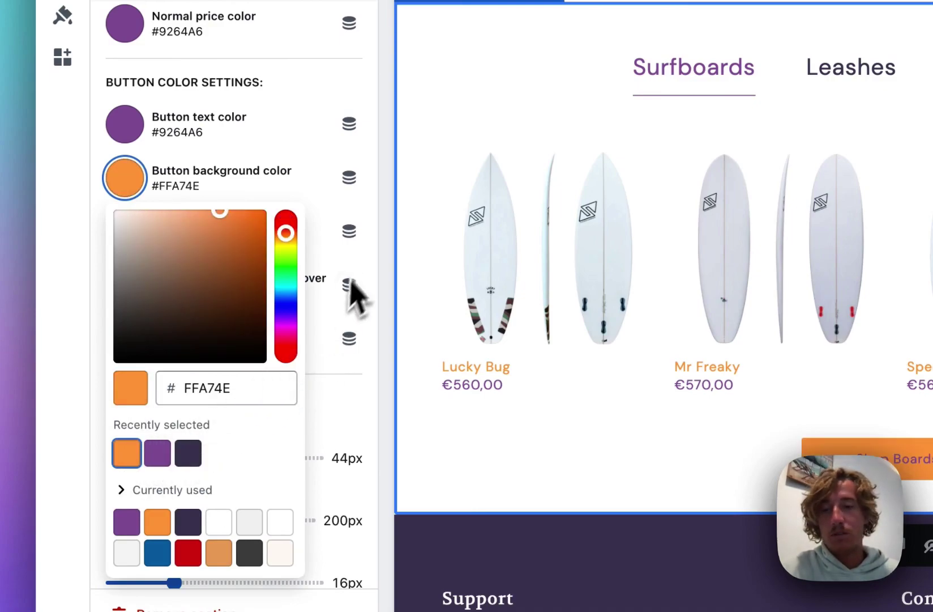
pyautogui.click(347, 284)
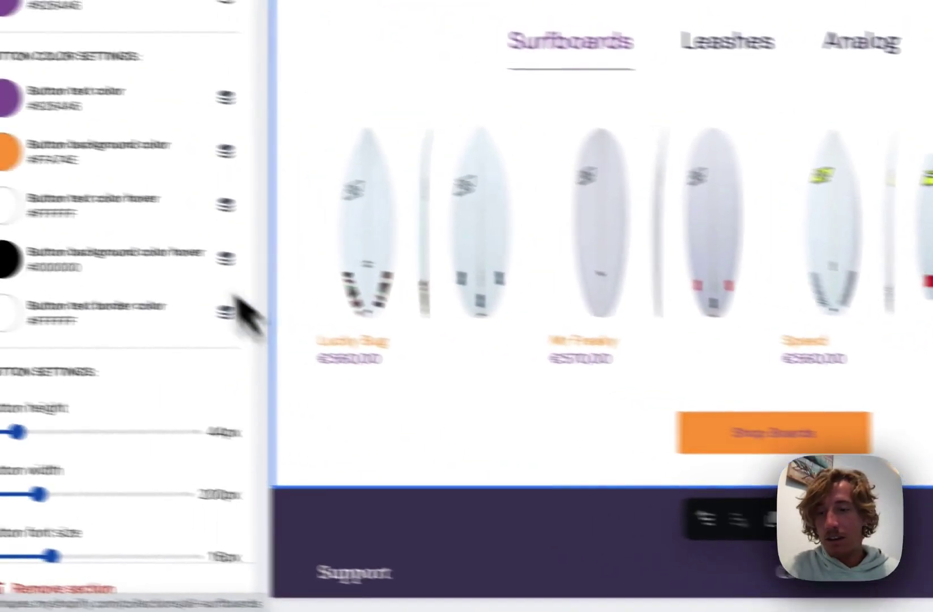
# Step: Set the button radius to 42px and review the padding settings
pyautogui.scroll(-3, 215, 448)
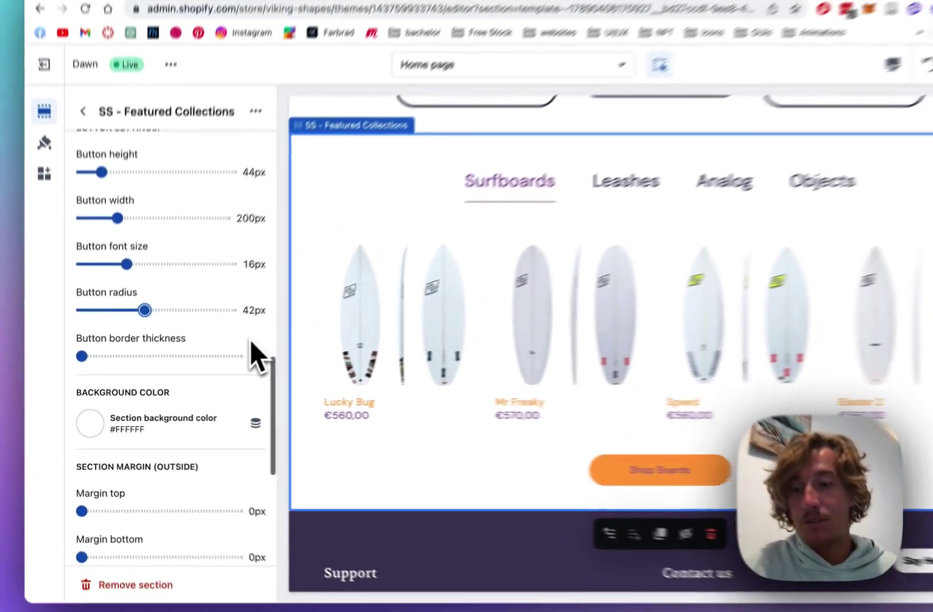
pyautogui.scroll(-5, 336, 361)
pyautogui.scroll(2, 226, 351)
pyautogui.scroll(-2, 226, 350)
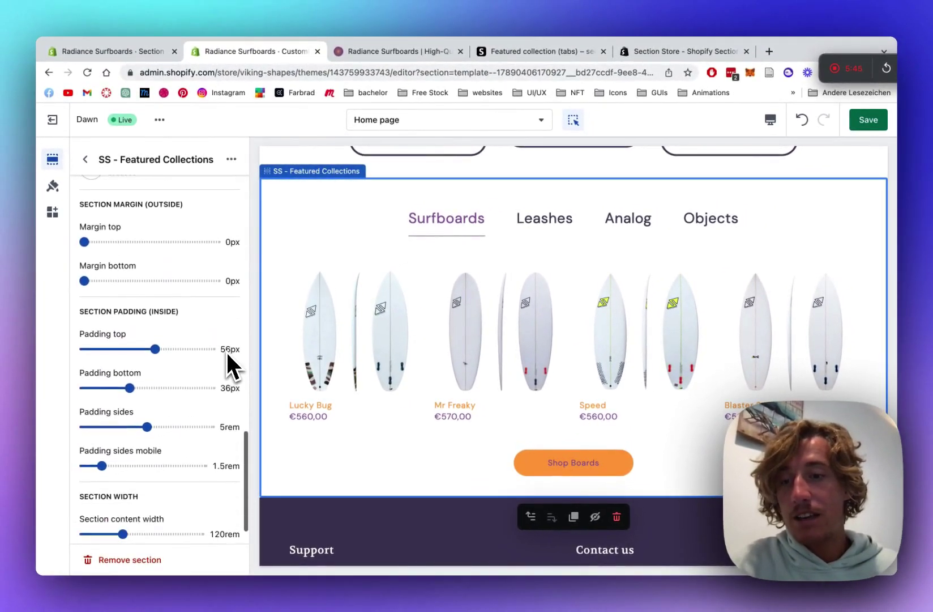
pyautogui.scroll(-1, 226, 351)
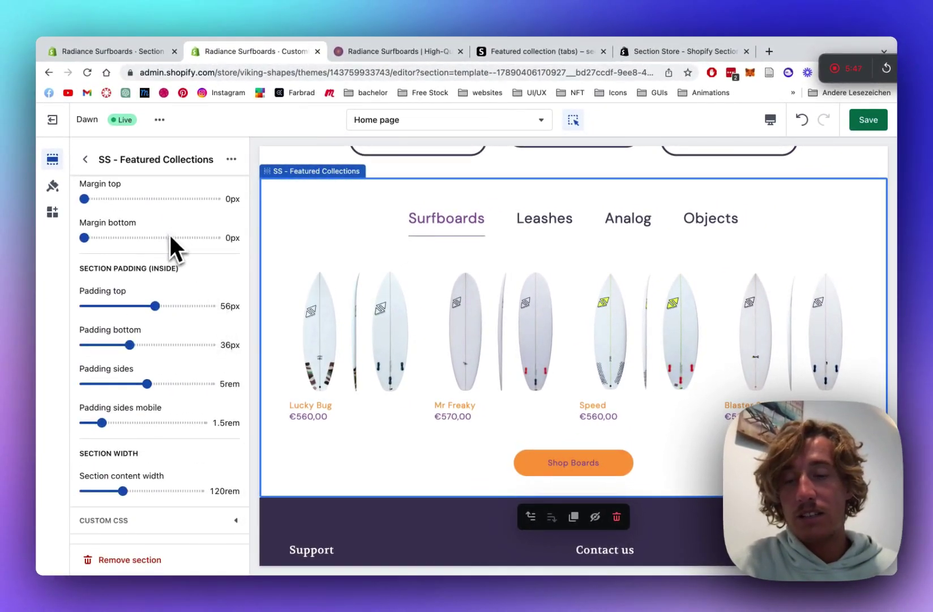
pyautogui.scroll(1, 165, 243)
pyautogui.scroll(-1, 166, 244)
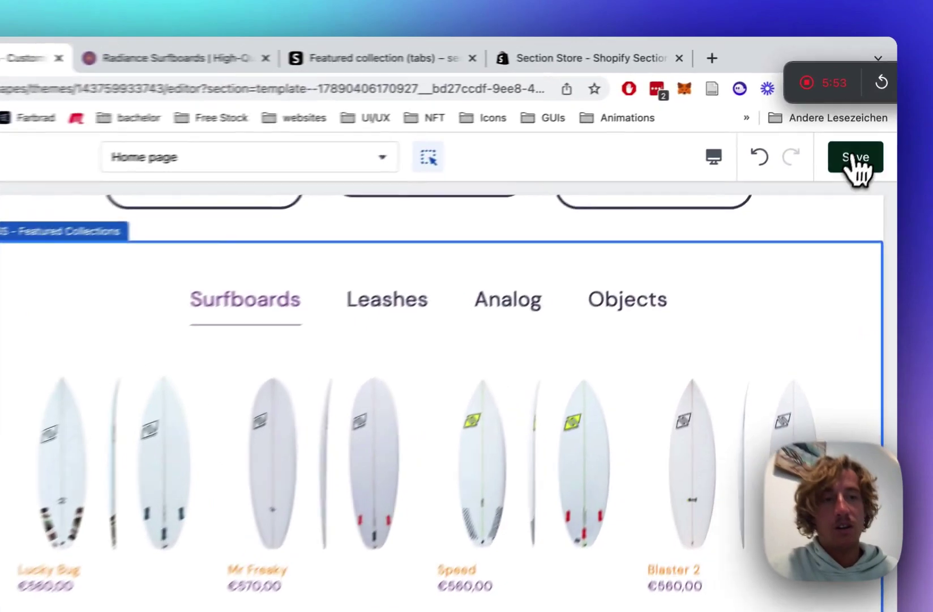
# Step: Save the theme changes
pyautogui.click(868, 120)
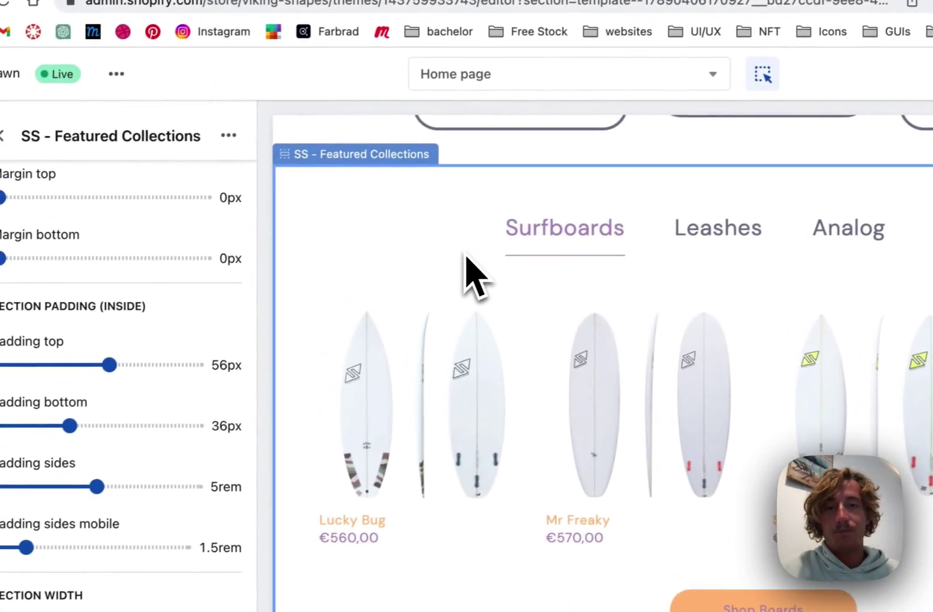
pyautogui.scroll(2, 163, 369)
pyautogui.scroll(1, 230, 371)
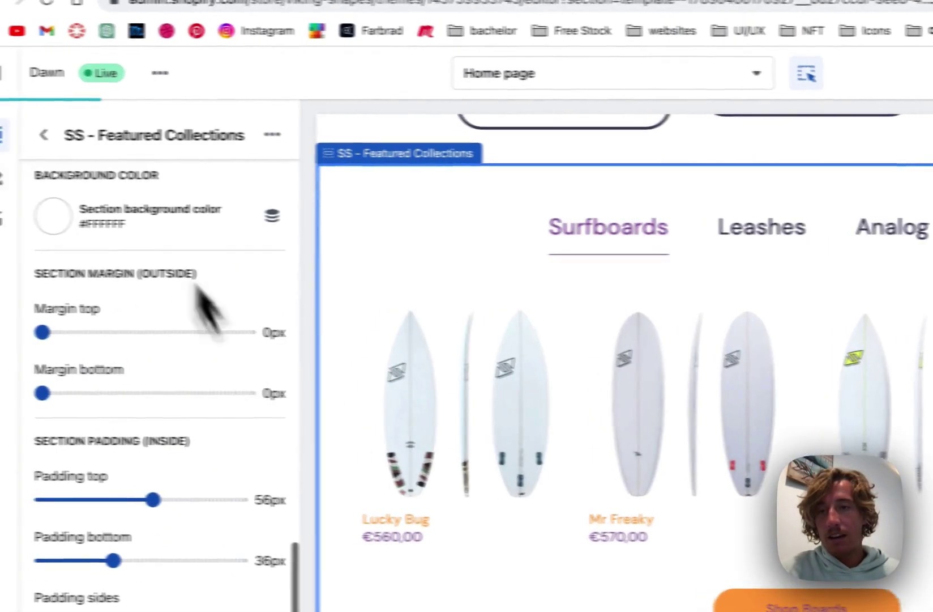
# Step: Unhide the SS - Featured Collections section and switch to the live storefront tab
pyautogui.click(6, 134)
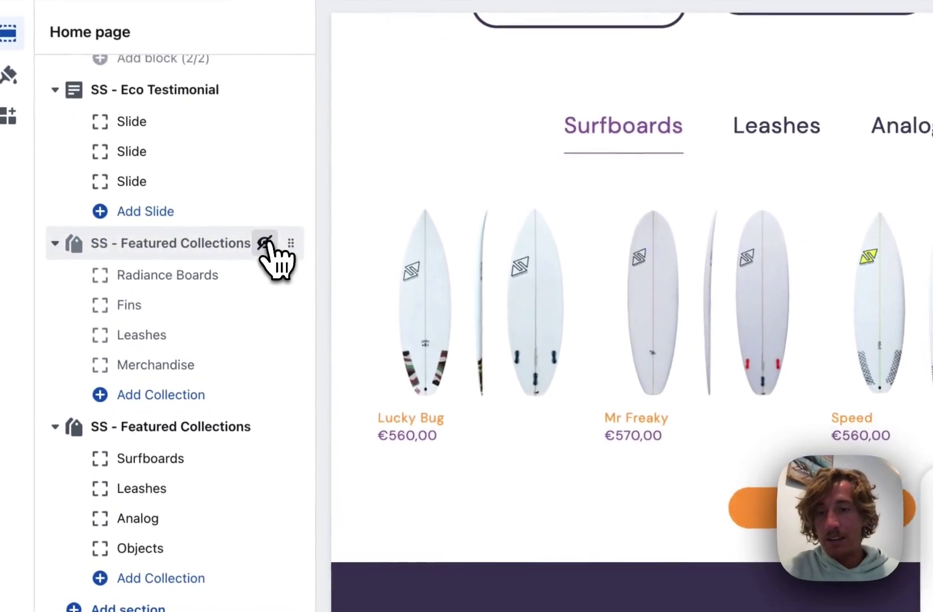
pyautogui.click(318, 345)
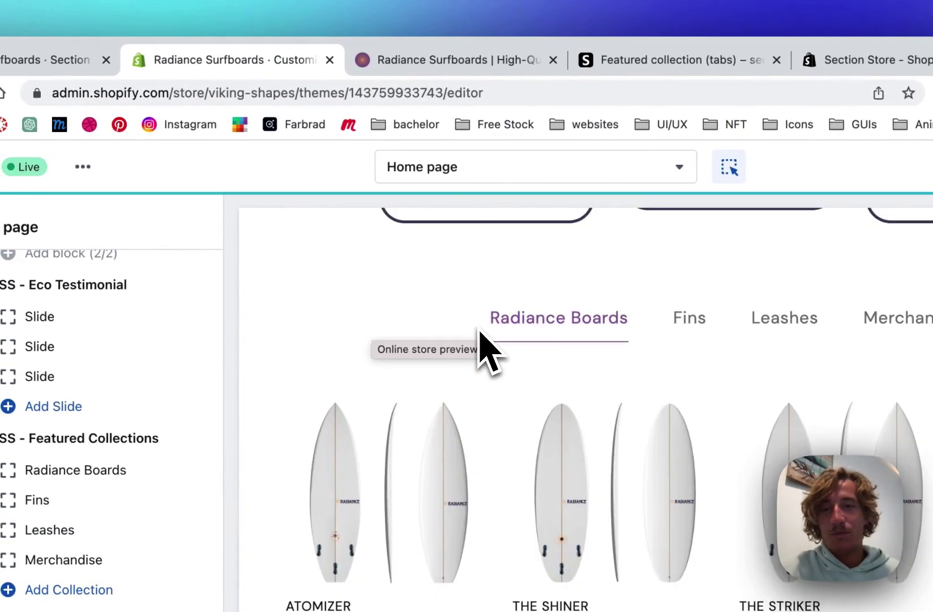
pyautogui.click(476, 61)
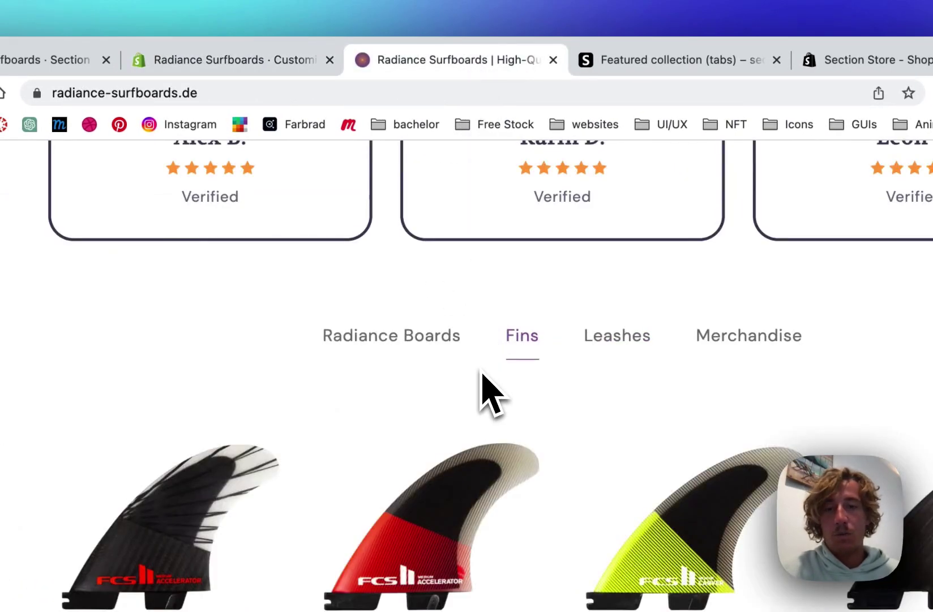
# Step: Reload the storefront and check the new section's Leashes and Surfboards tabs
pyautogui.press('super+r')
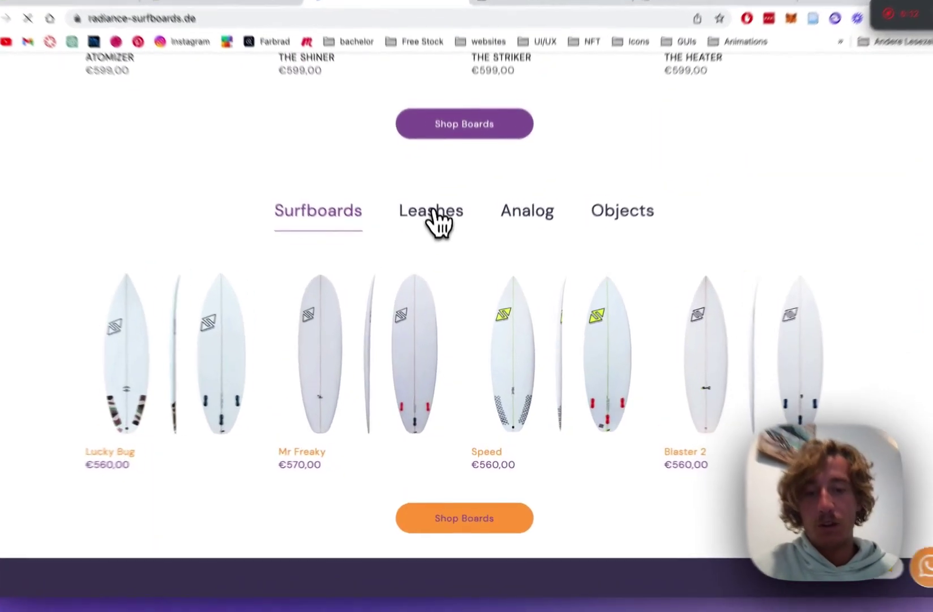
pyautogui.click(436, 242)
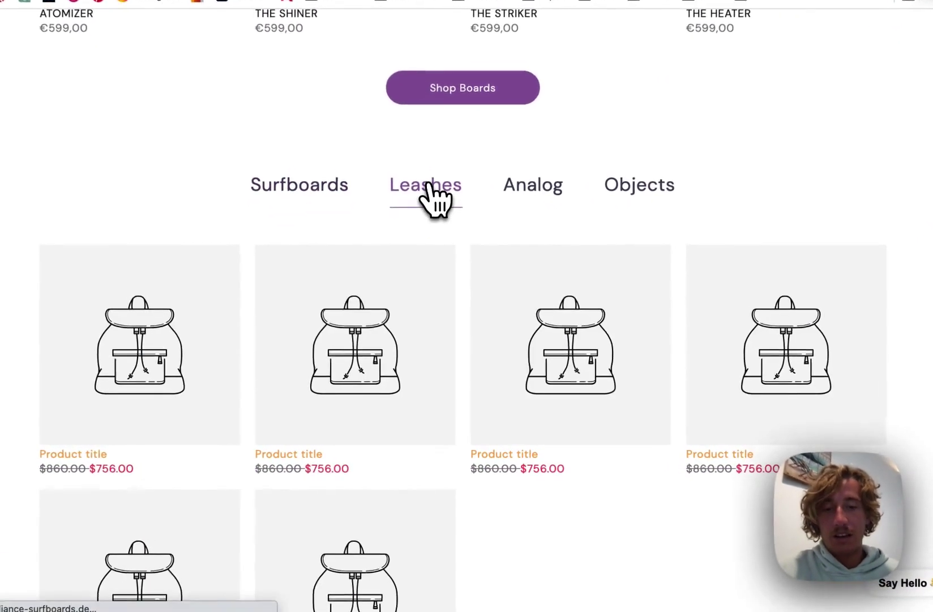
pyautogui.click(324, 193)
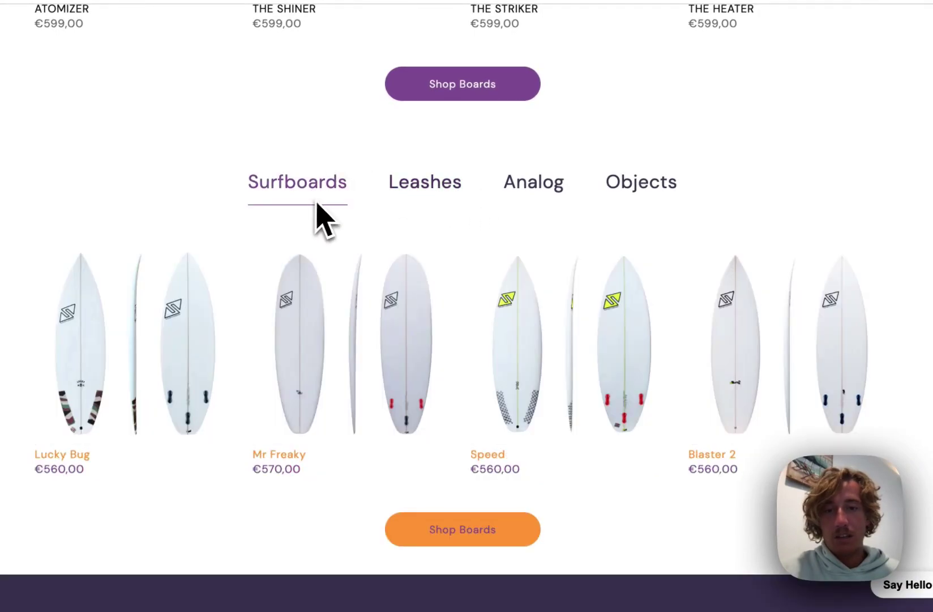
pyautogui.scroll(8, 434, 193)
# Step: Cycle the original section through Fins, Radiance Boards, Leashes and Merchandise, ending on Fins
pyautogui.click(428, 201)
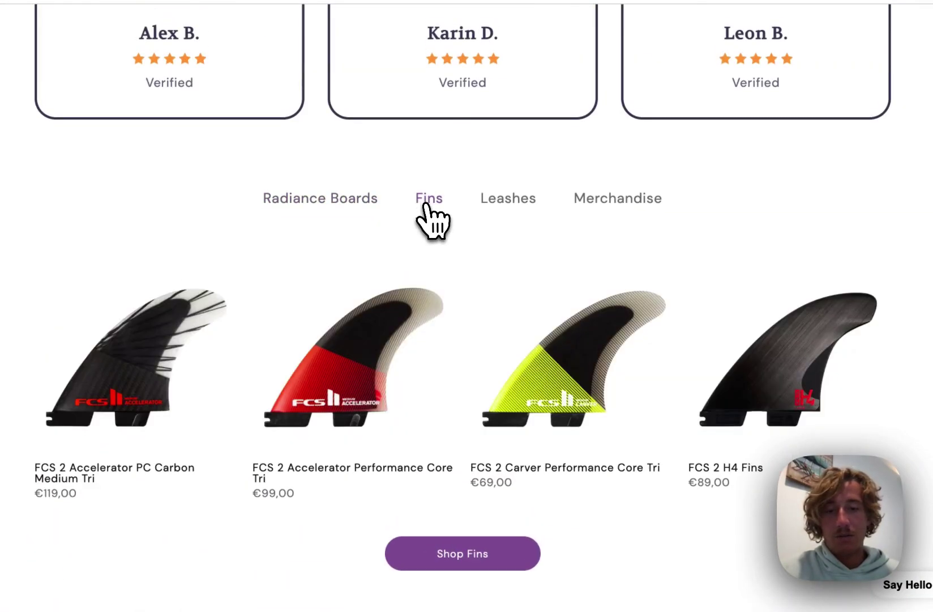
pyautogui.click(354, 212)
pyautogui.click(431, 201)
pyautogui.click(529, 205)
pyautogui.click(609, 205)
pyautogui.click(517, 208)
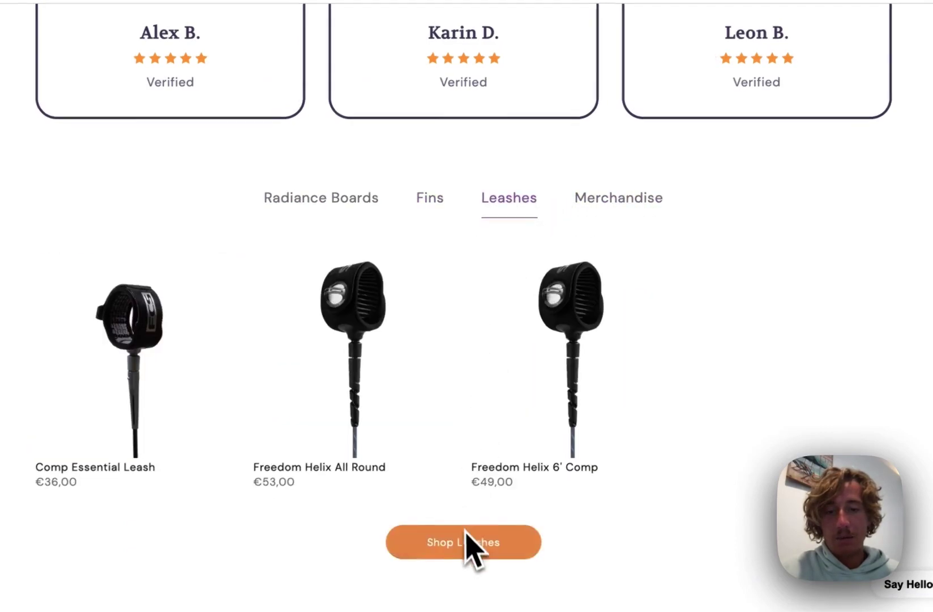
pyautogui.click(445, 205)
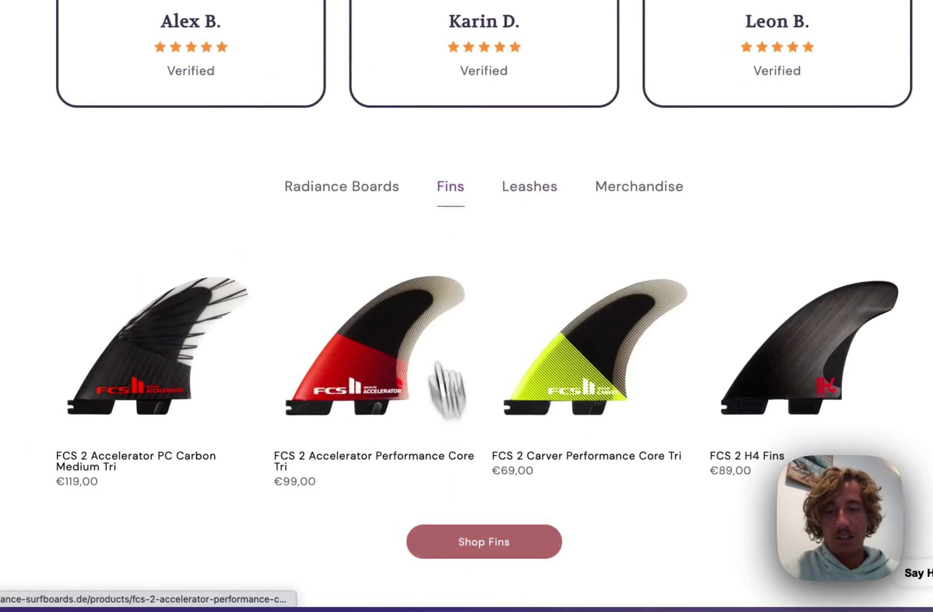
pyautogui.click(387, 200)
pyautogui.click(450, 186)
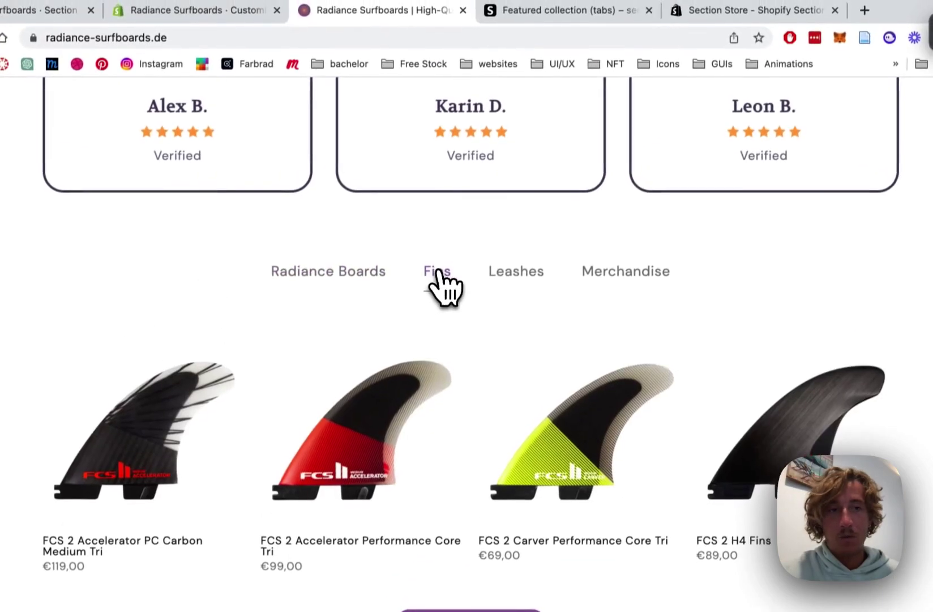